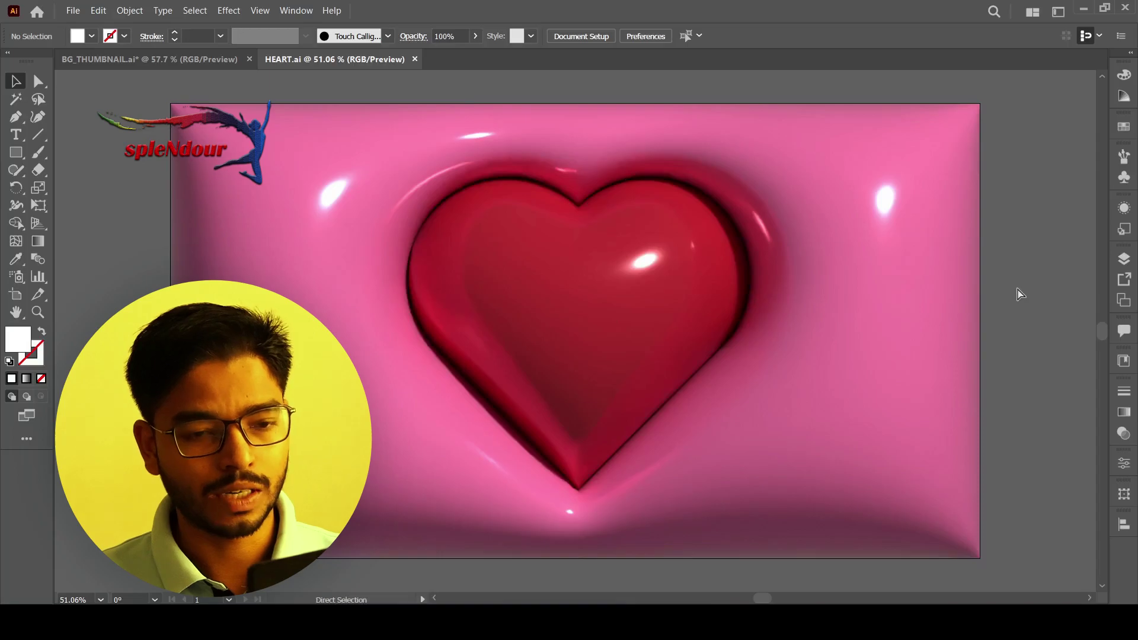
Create a new blank 1366 × 768 px document, Untitled-9.
{"action": "key", "text": "ctrl+n"}
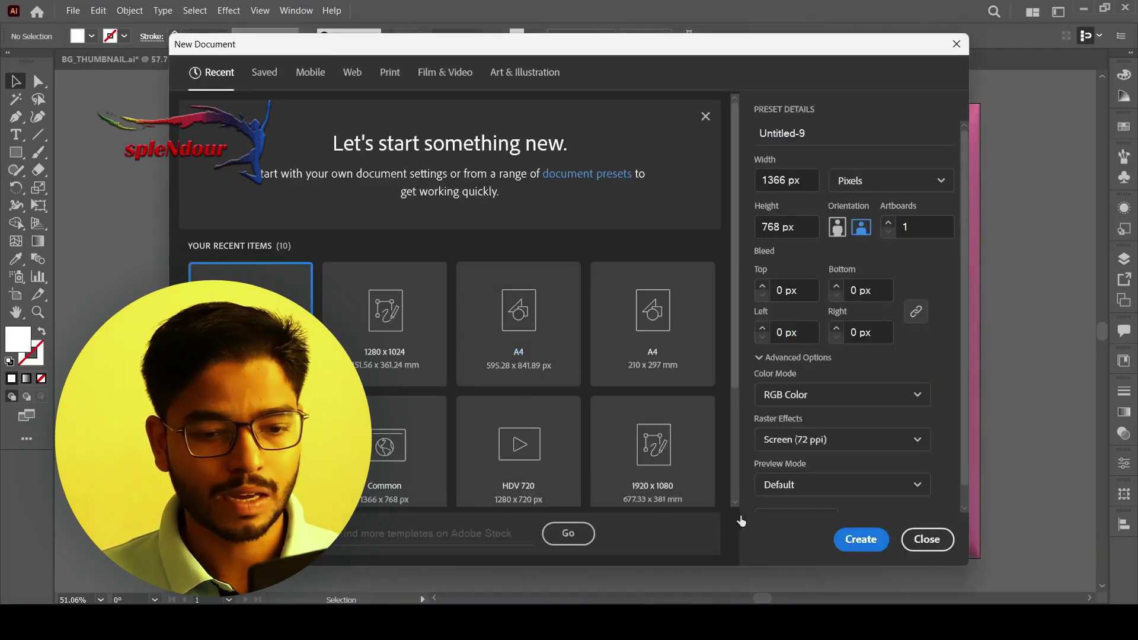
{"action": "left_click", "coordinate": [860, 539]}
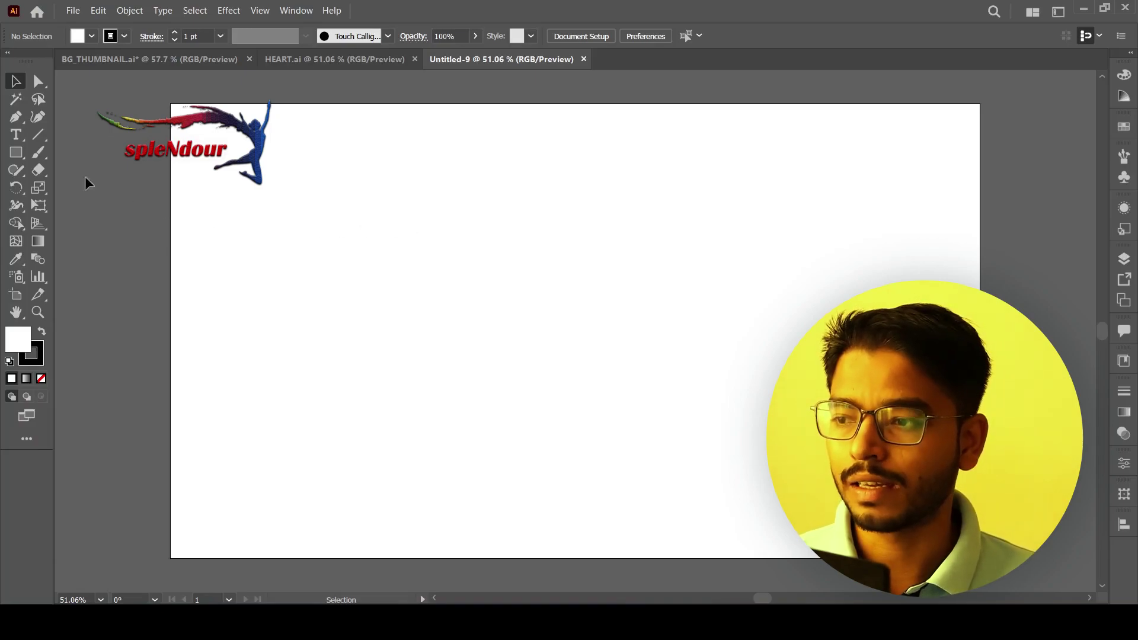
Draw an exact 200 × 200 px square with the Rectangle tool, proportions unlinked.
{"action": "right_click", "coordinate": [15, 152]}
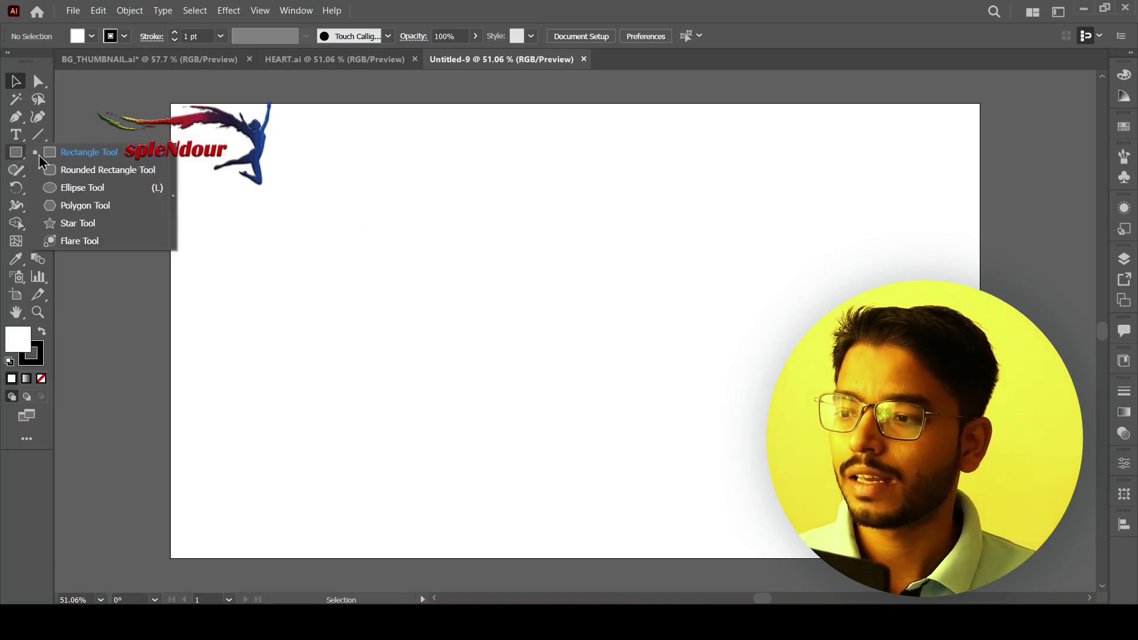
{"action": "left_click", "coordinate": [78, 153]}
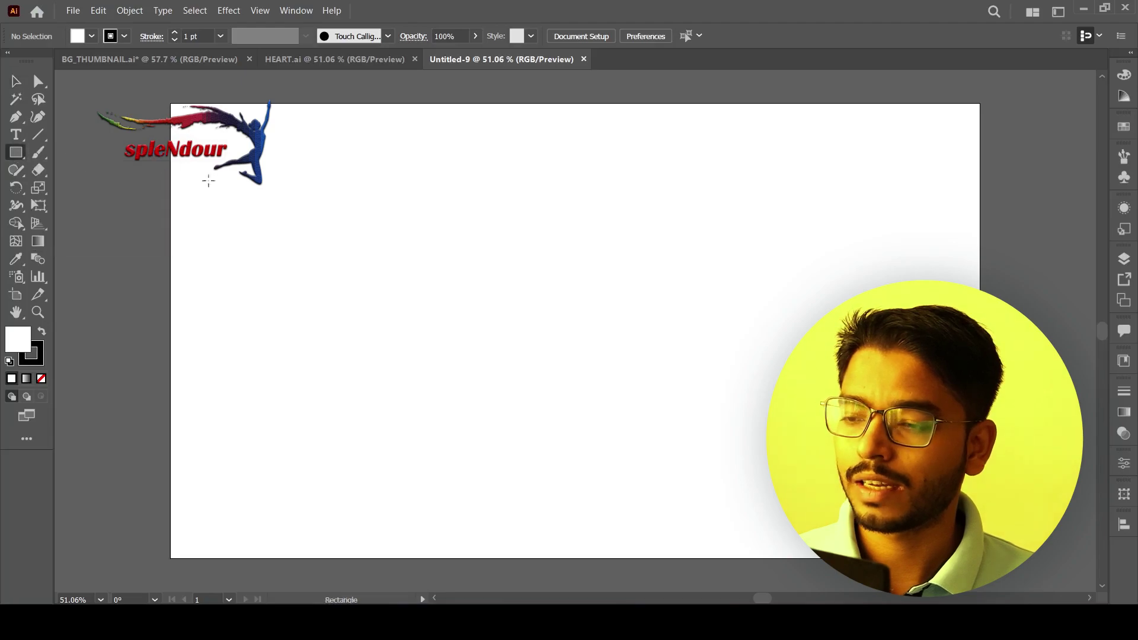
{"action": "left_click", "coordinate": [422, 239]}
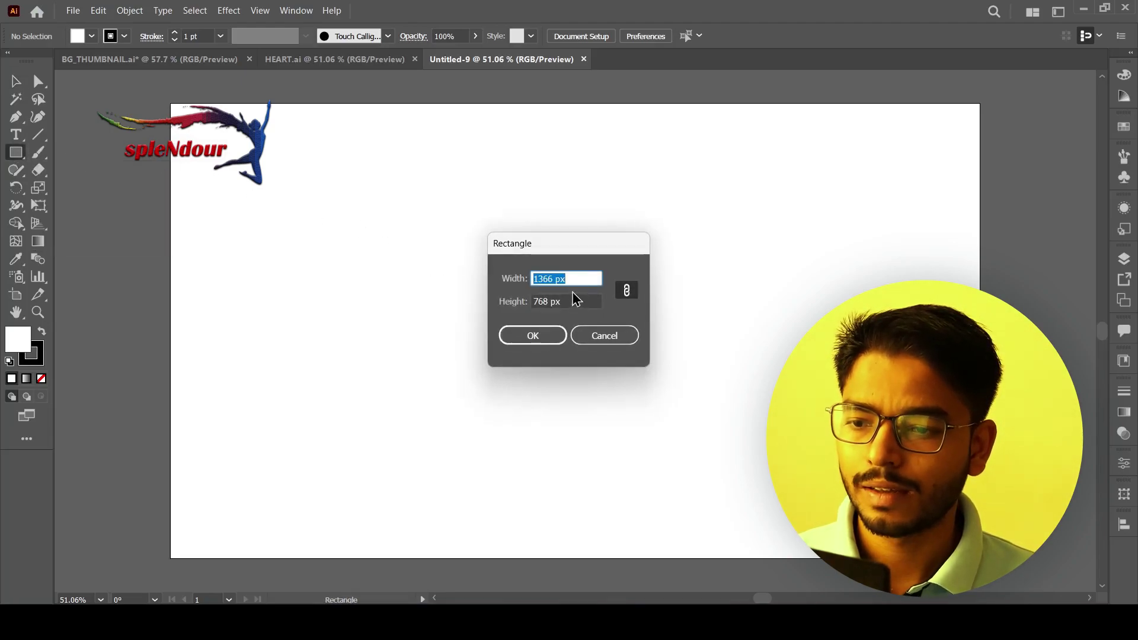
{"action": "left_click", "coordinate": [626, 289]}
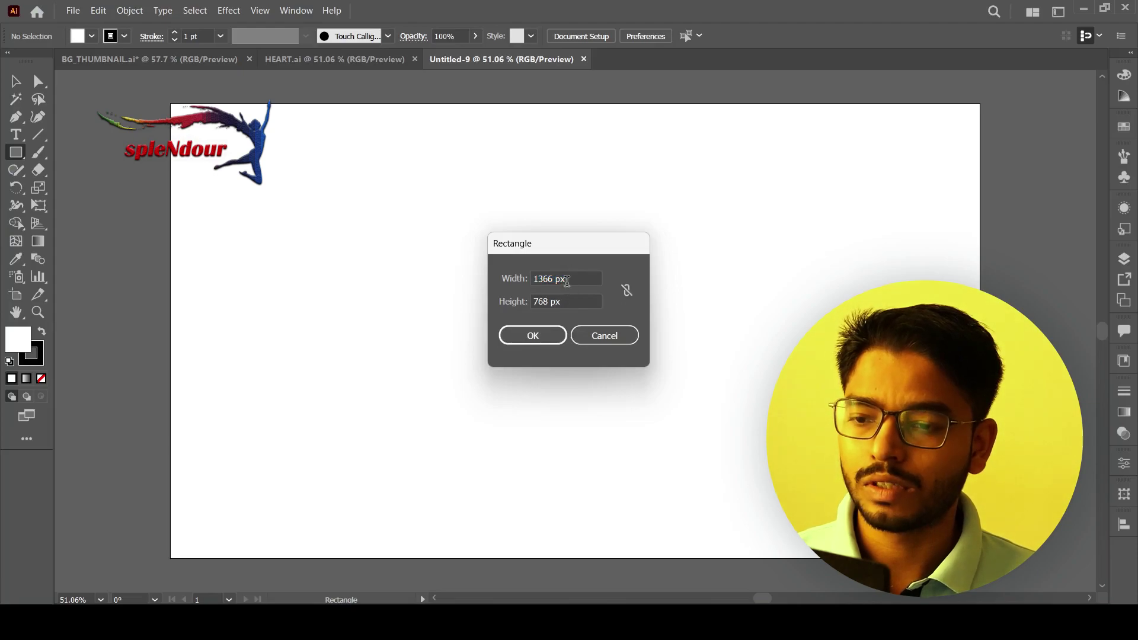
{"action": "left_click_drag", "start_coordinate": [566, 281], "coordinate": [519, 286]}
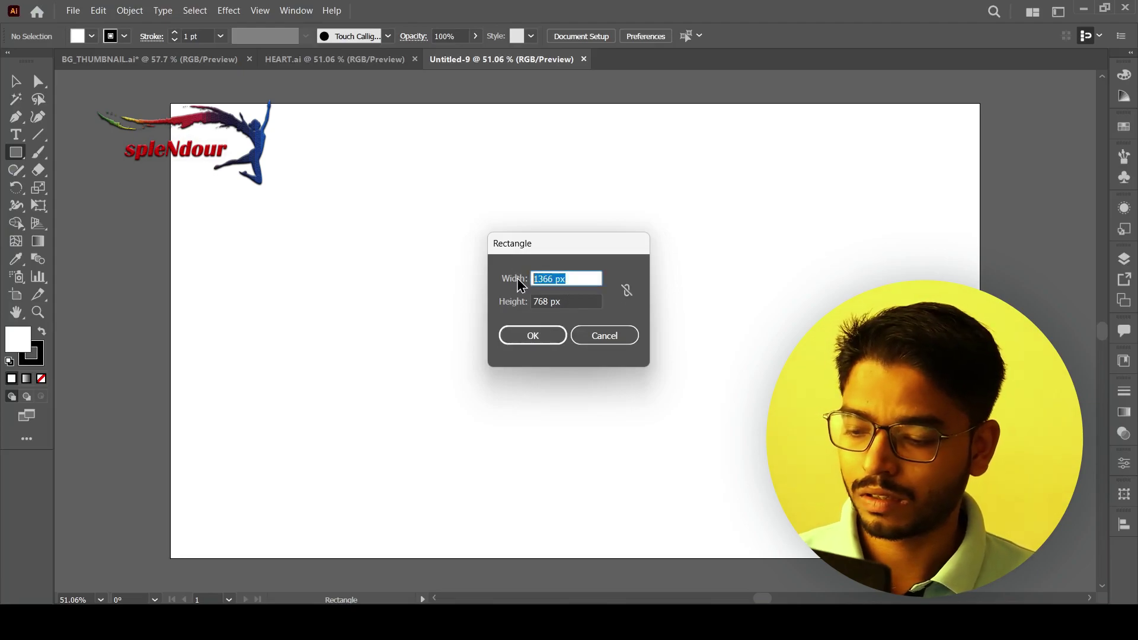
{"action": "type", "text": "200"}
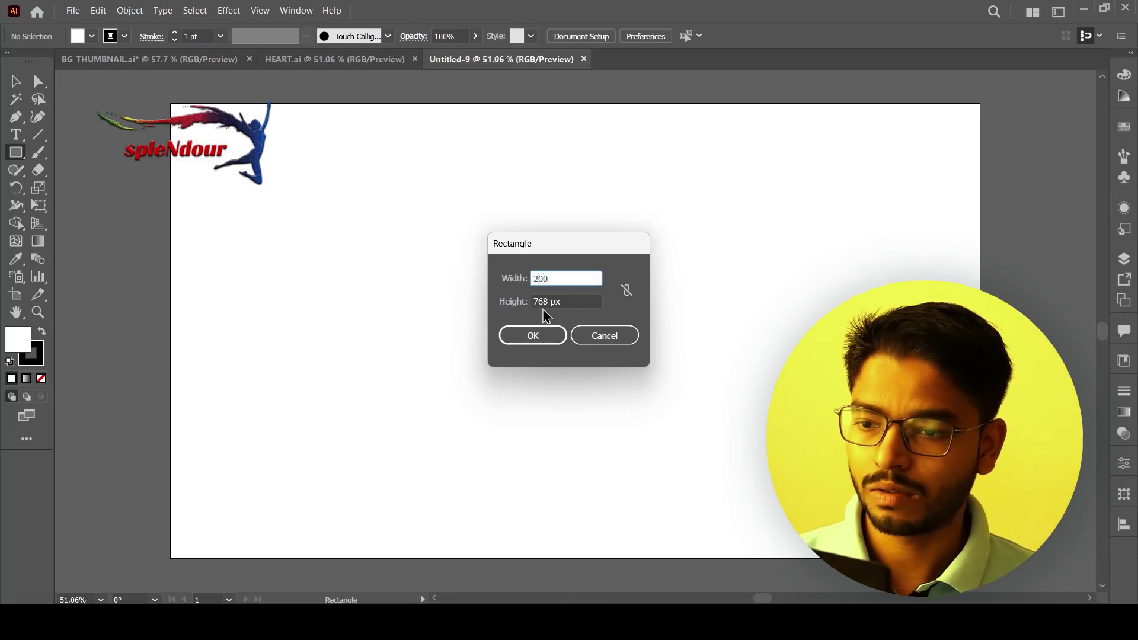
{"action": "left_click_drag", "start_coordinate": [569, 299], "coordinate": [521, 292]}
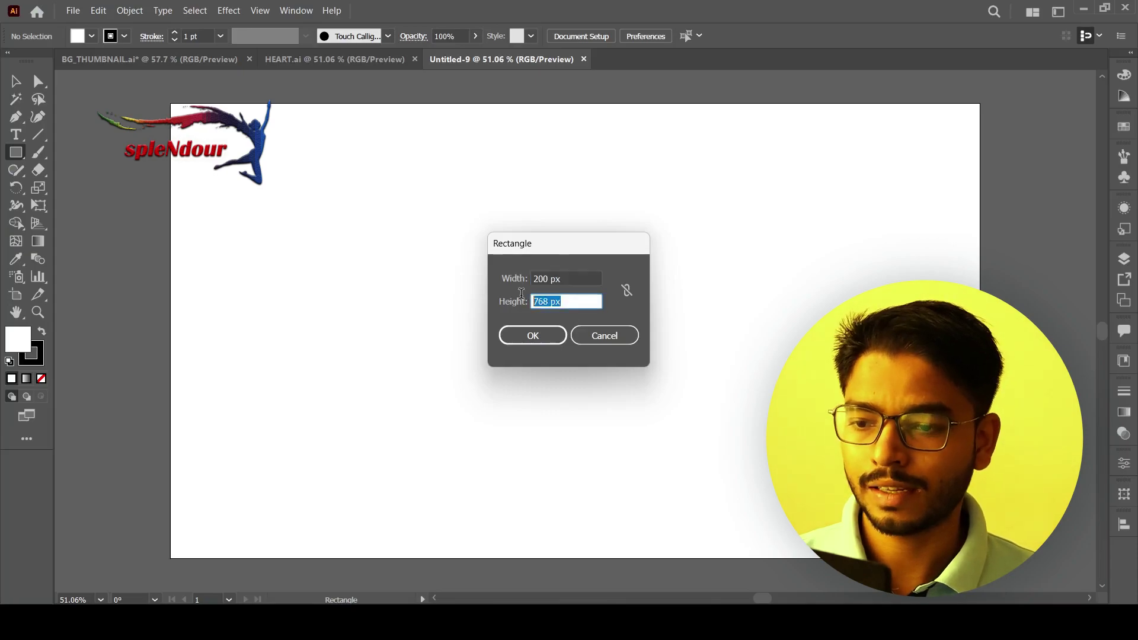
{"action": "type", "text": "200"}
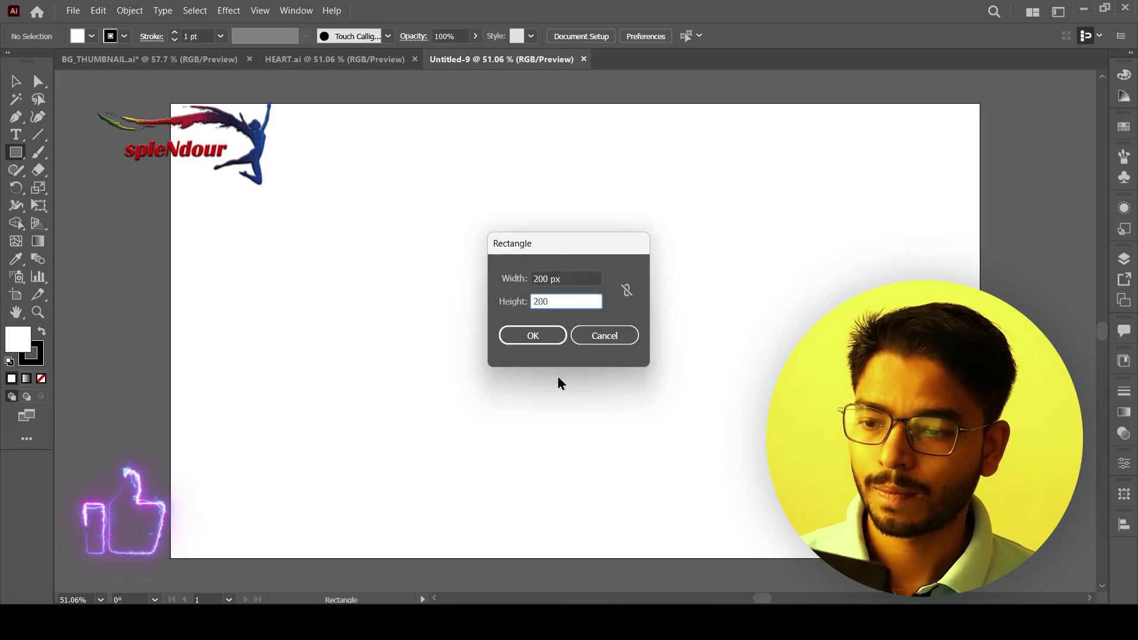
{"action": "left_click", "coordinate": [545, 338]}
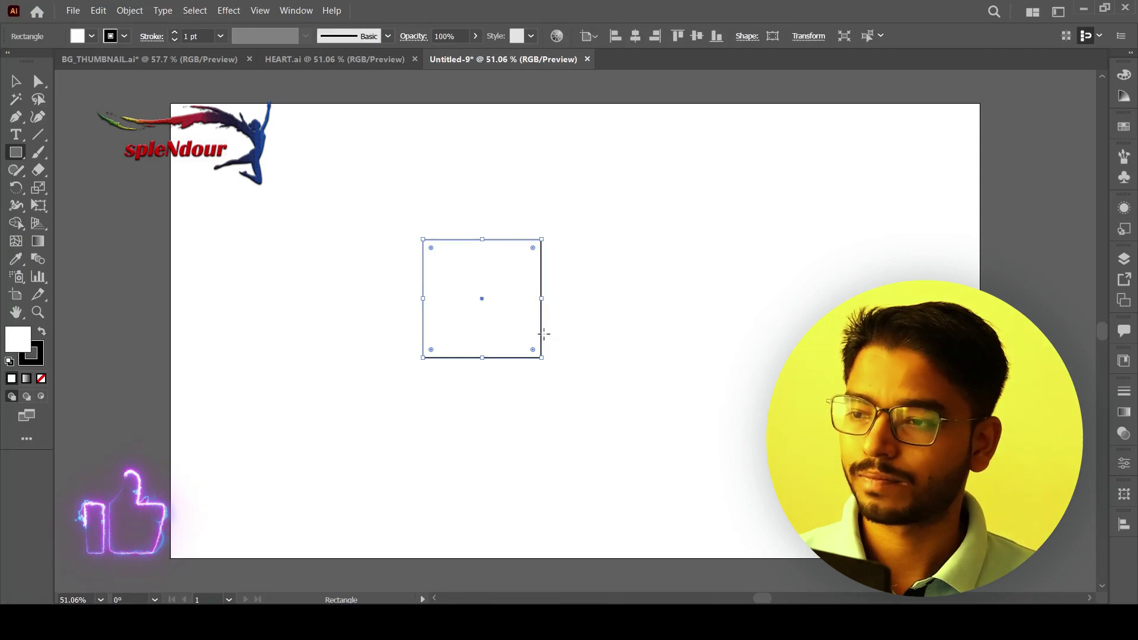
Set the square's fill to None so only its outline remains.
{"action": "left_click", "coordinate": [92, 37]}
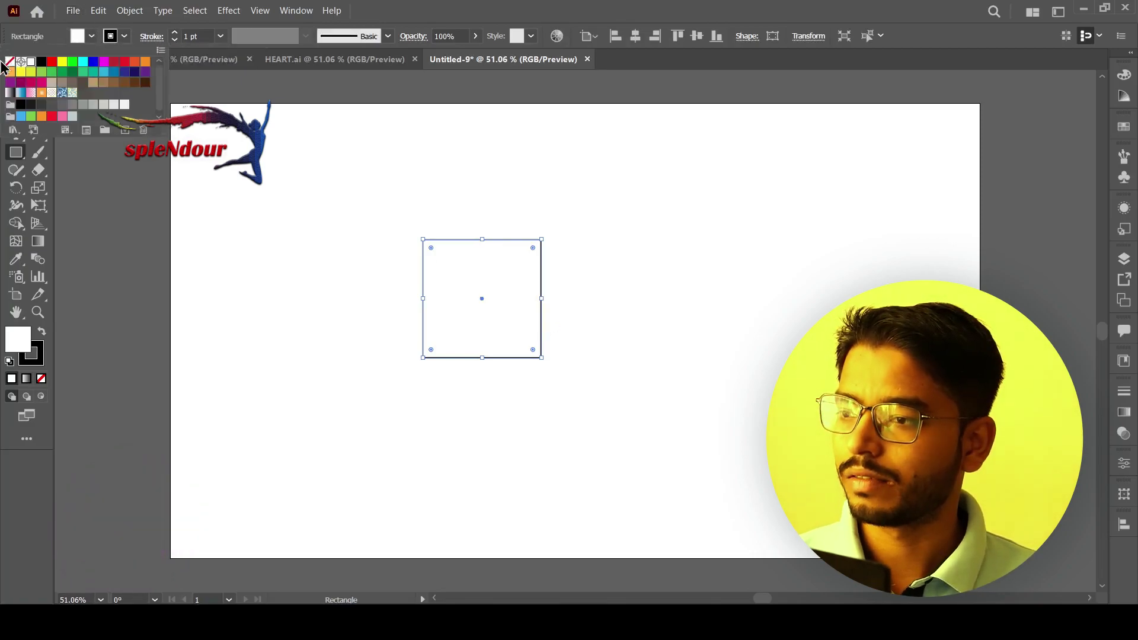
{"action": "left_click", "coordinate": [10, 64]}
{"action": "left_click", "coordinate": [92, 37]}
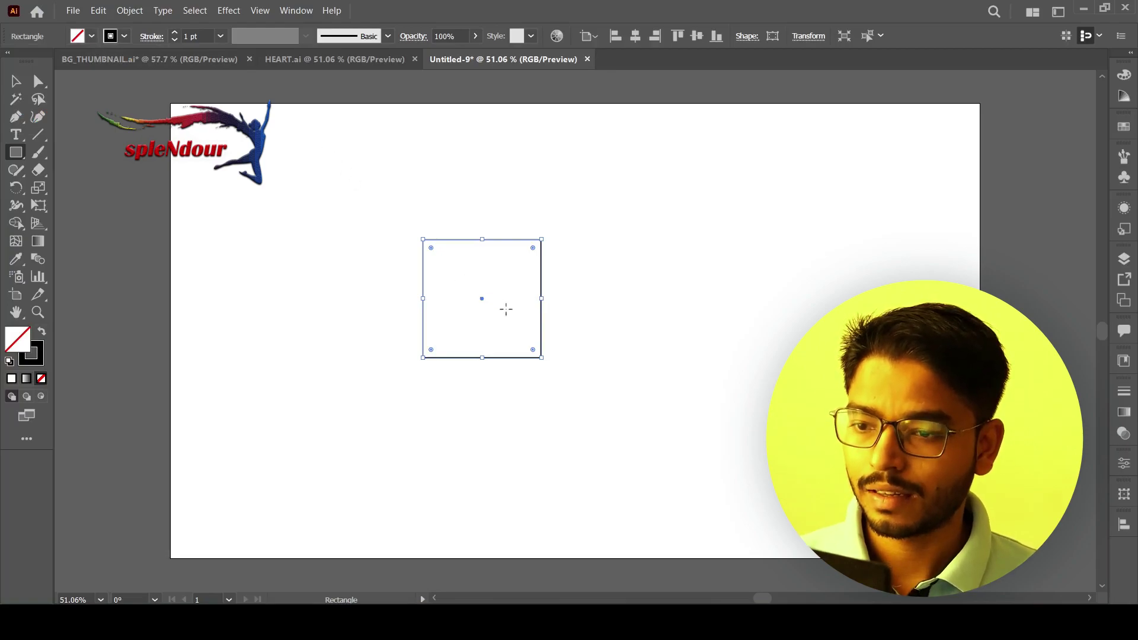
Stack copies of the square in a column, then duplicate the lower squares 100 px right.
{"action": "key", "text": "v"}
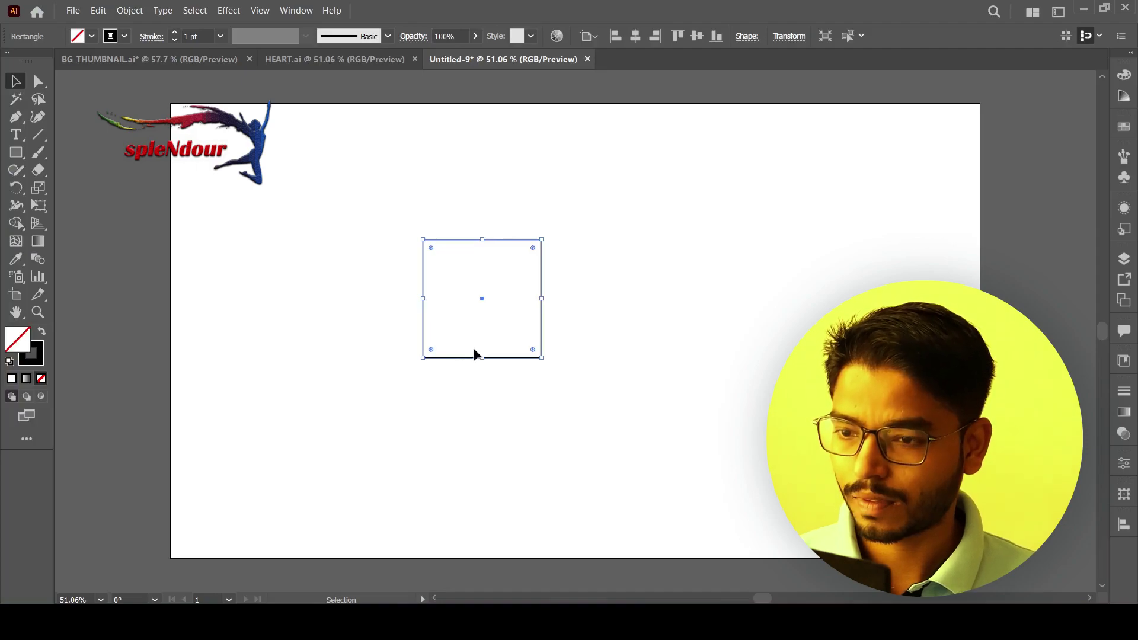
{"action": "left_click", "coordinate": [474, 397]}
{"action": "left_click", "coordinate": [495, 358]}
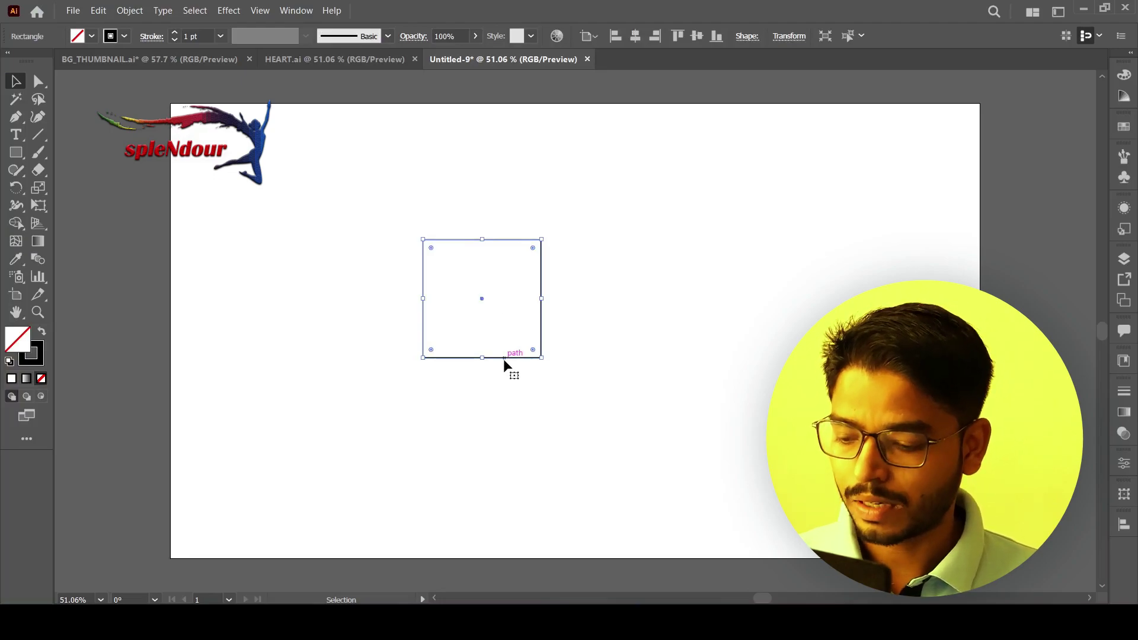
{"action": "left_click_drag", "start_coordinate": [504, 359], "coordinate": [507, 304]}
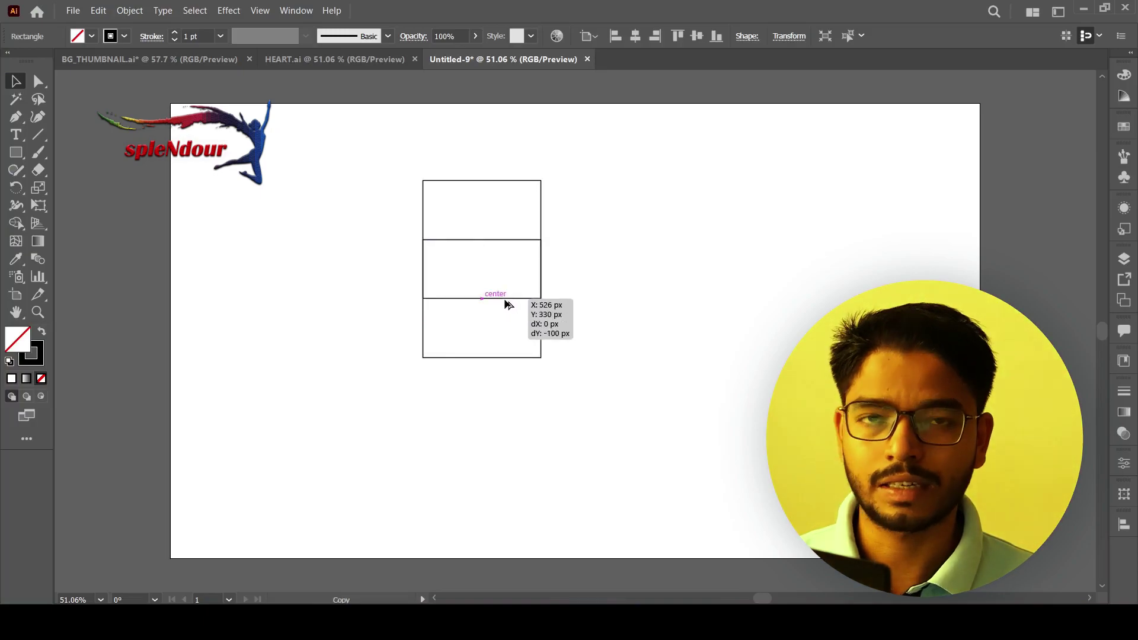
{"action": "left_click_drag", "start_coordinate": [506, 304], "coordinate": [506, 304]}
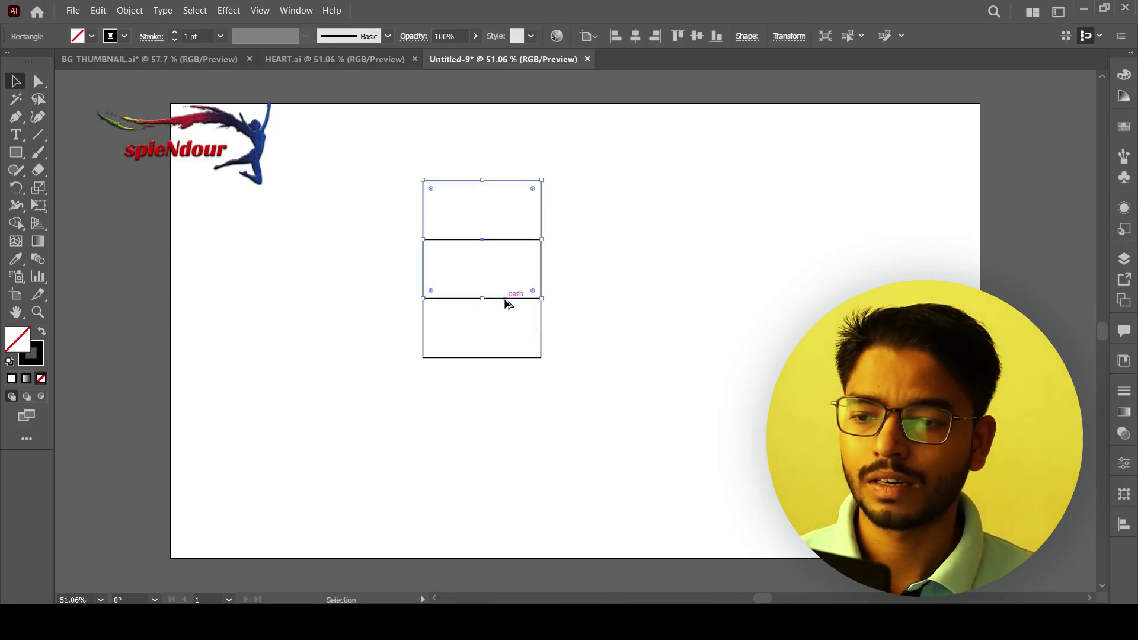
{"action": "left_click", "coordinate": [506, 361]}
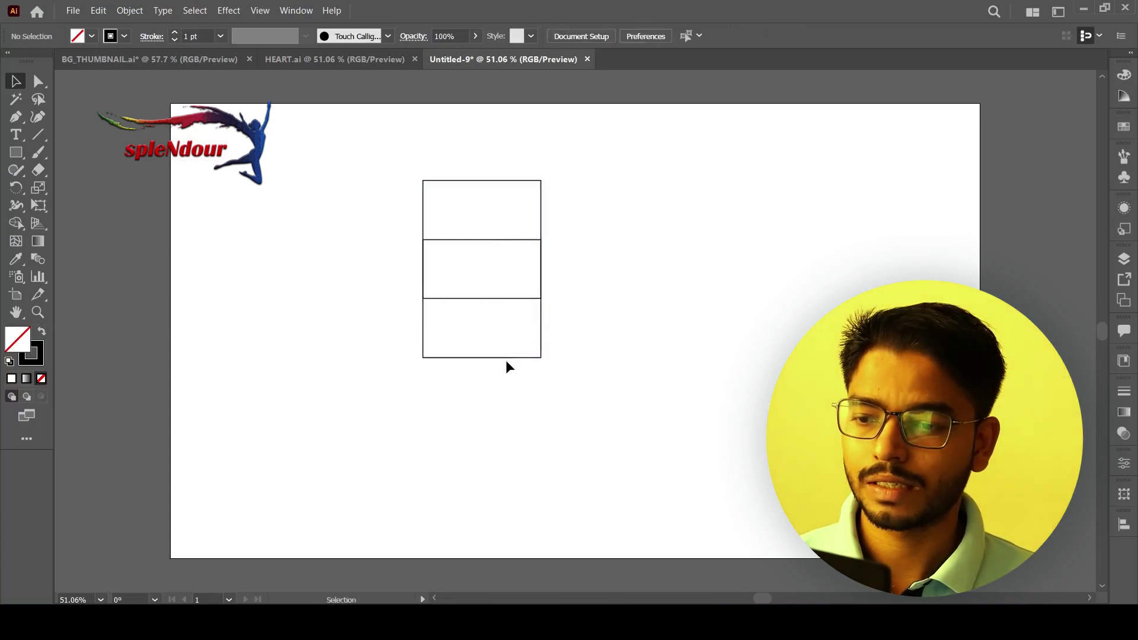
{"action": "left_click", "coordinate": [506, 361]}
{"action": "left_click_drag", "start_coordinate": [507, 363], "coordinate": [563, 361]}
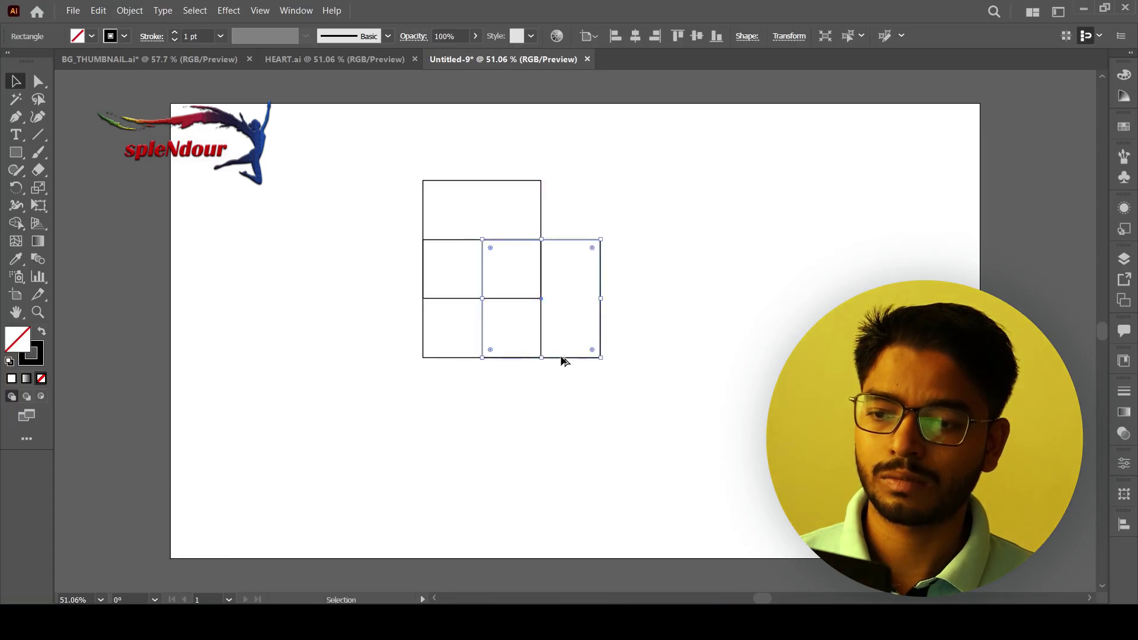
Rotate all the squares 45° through Transform > Rotate into a diamond.
{"action": "right_click", "coordinate": [591, 241]}
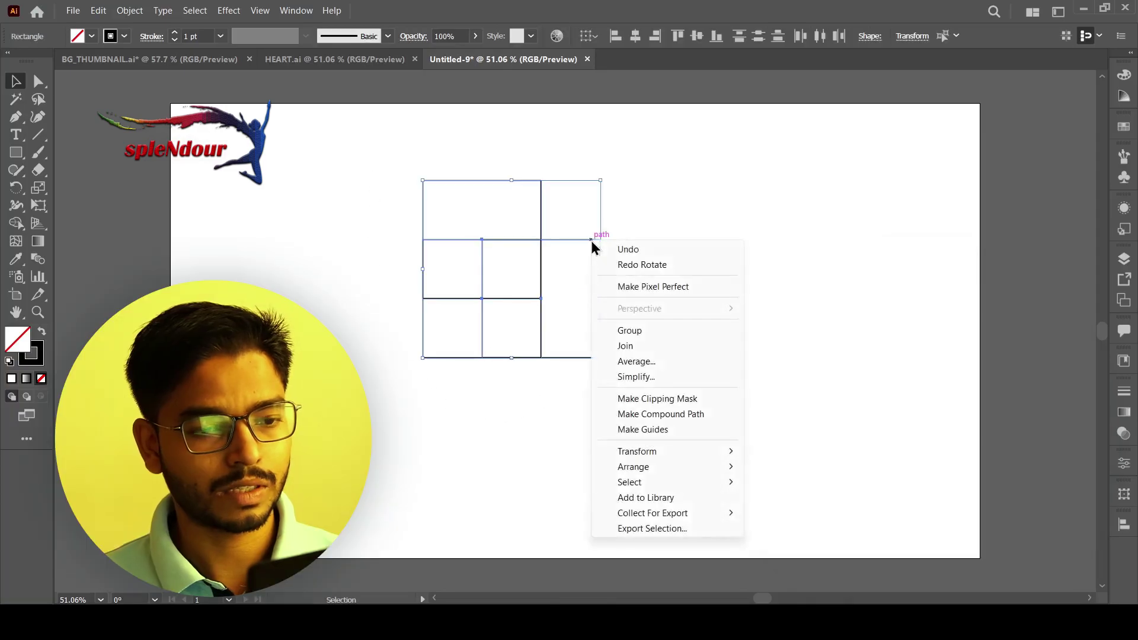
{"action": "mouse_move", "coordinate": [636, 451]}
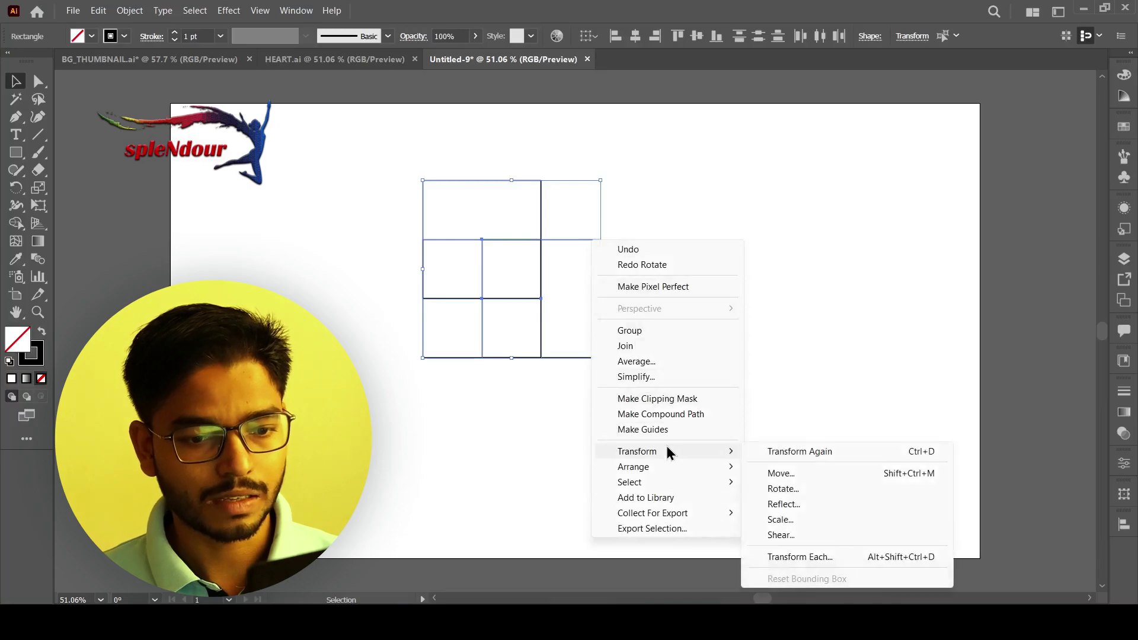
{"action": "left_click", "coordinate": [793, 490]}
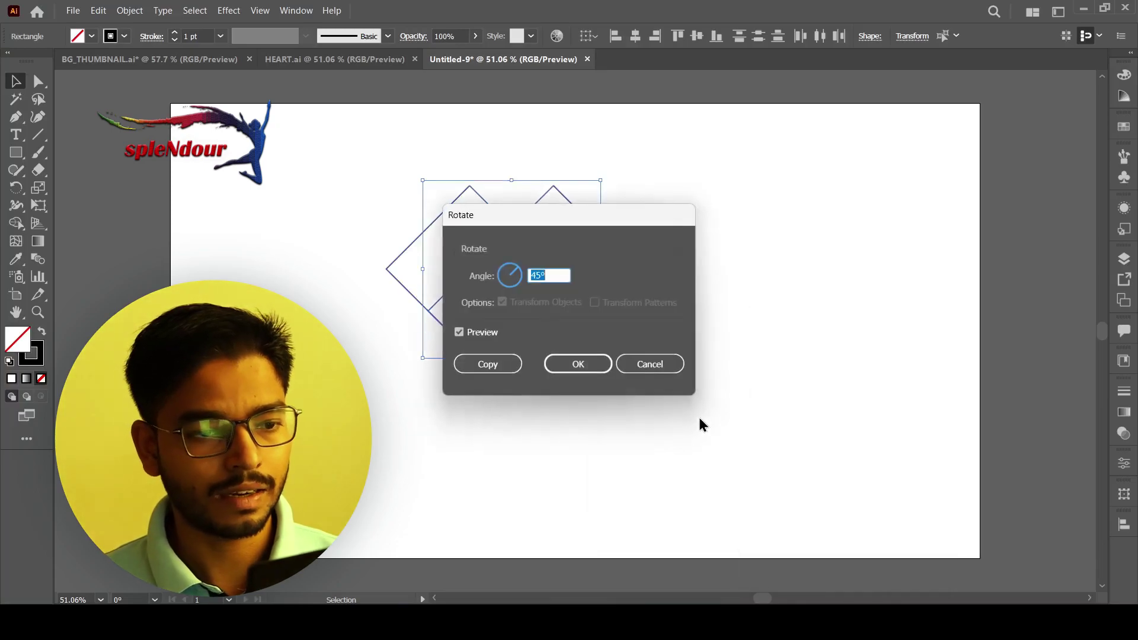
{"action": "left_click", "coordinate": [564, 362]}
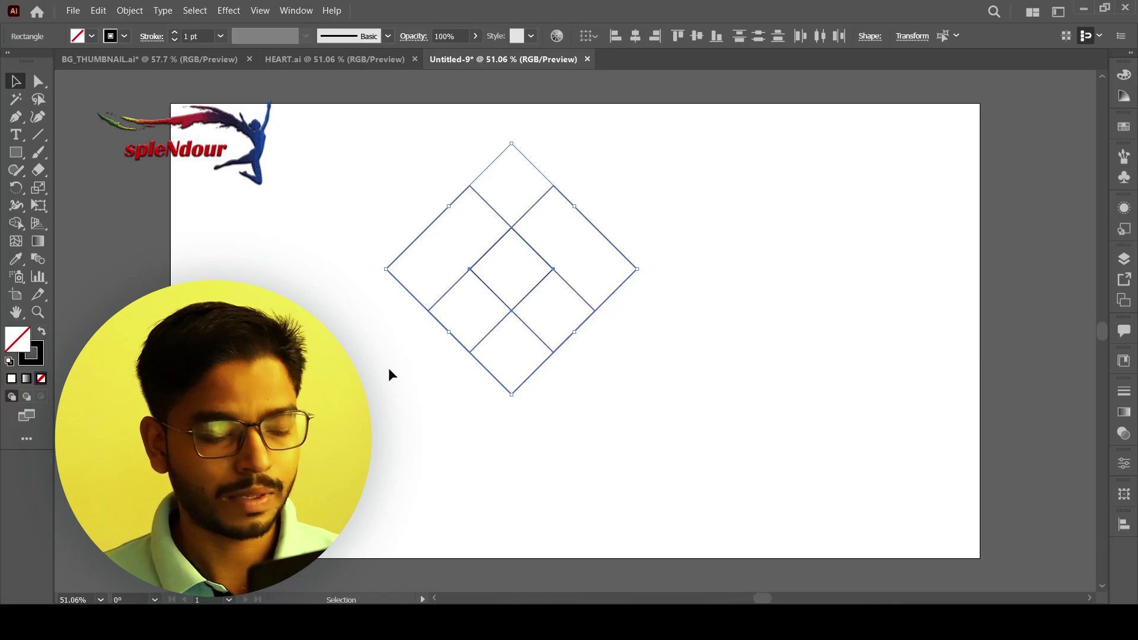
Round the diamond's top corners to about 100 px into a heart, then select it.
{"action": "key", "text": "a"}
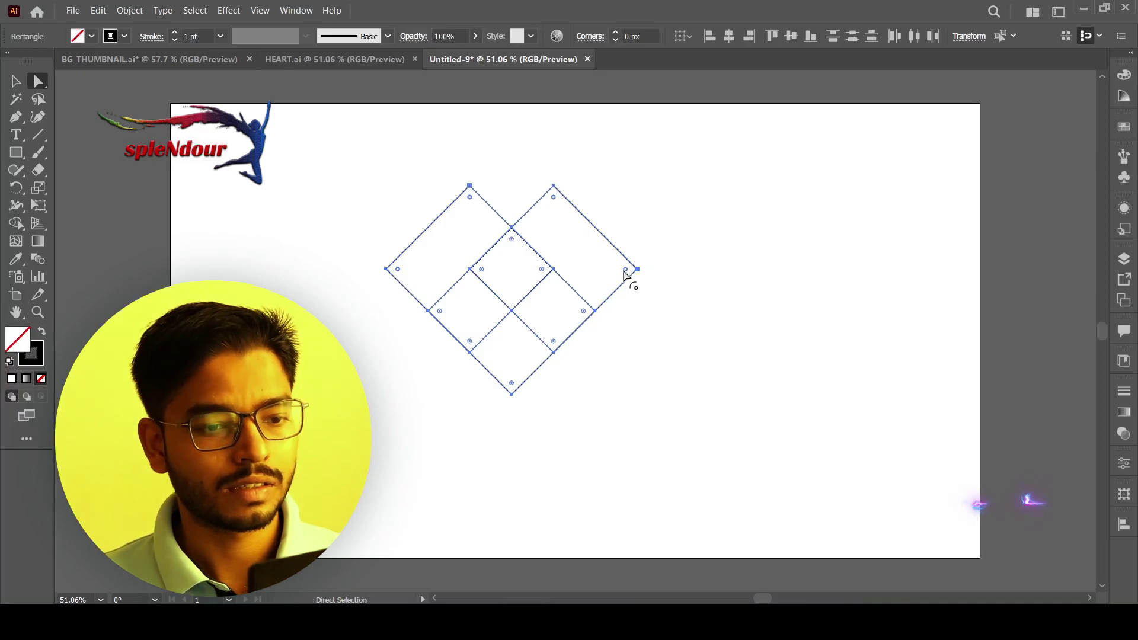
{"action": "left_click_drag", "start_coordinate": [624, 274], "coordinate": [543, 280]}
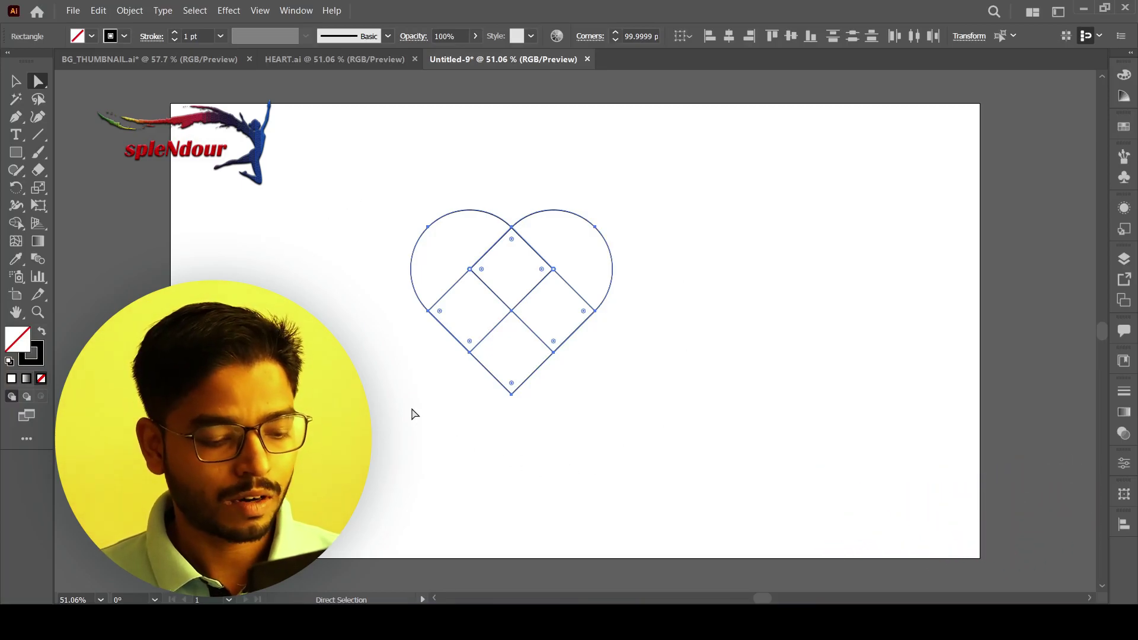
{"action": "key", "text": "v"}
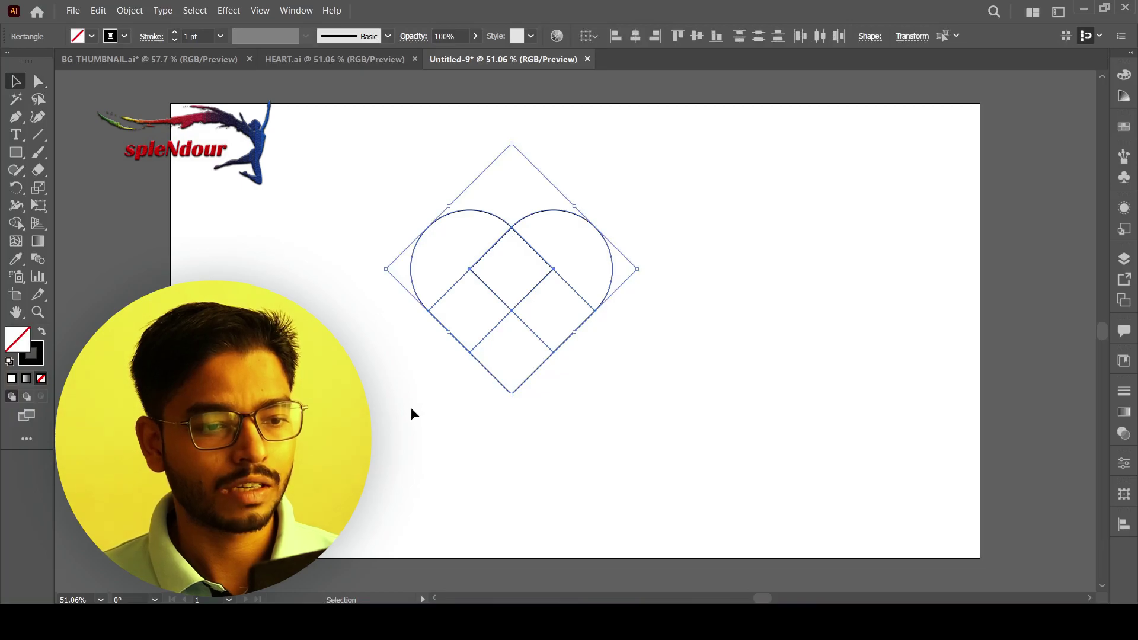
{"action": "left_click", "coordinate": [410, 407]}
{"action": "left_click", "coordinate": [569, 337]}
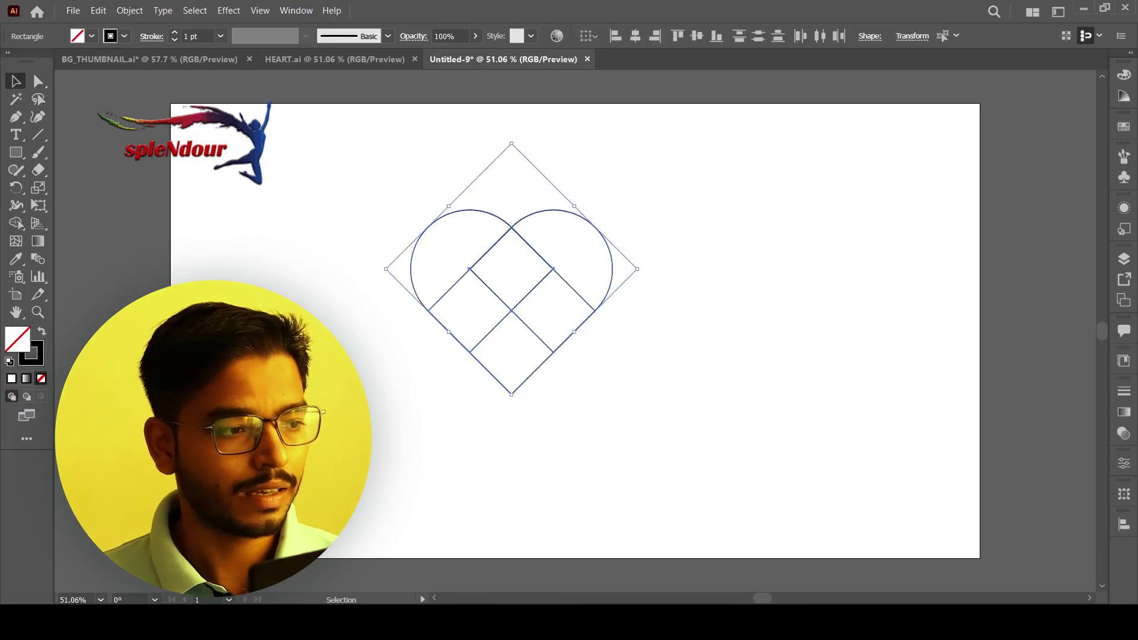
Combine all the heart's overlapping pieces into one path with the Shape Builder tool.
{"action": "right_click", "coordinate": [16, 223]}
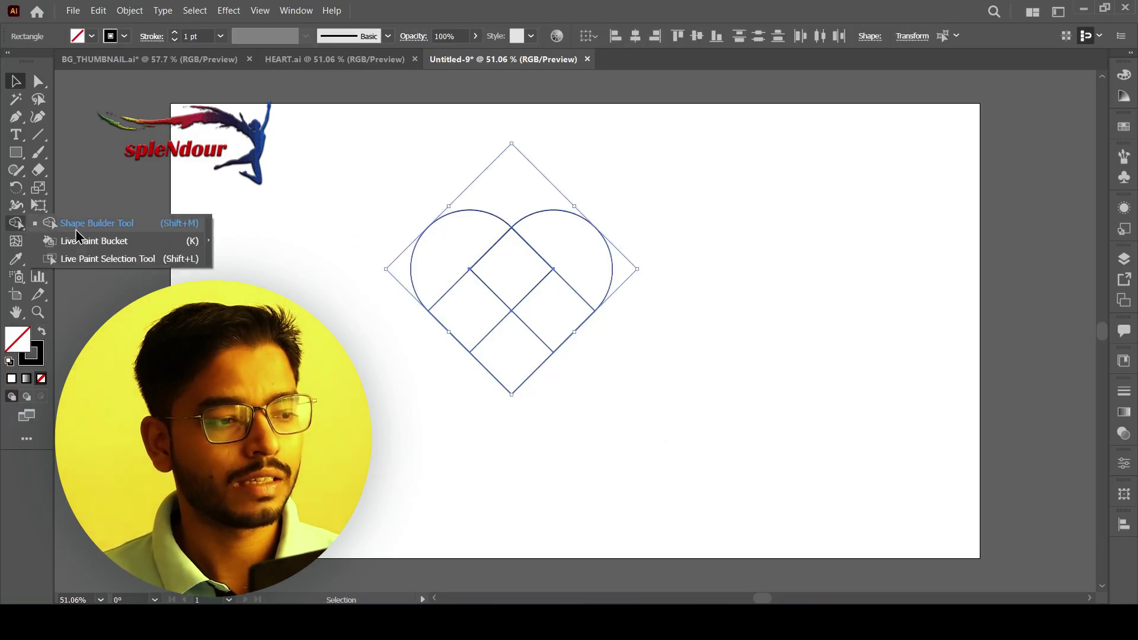
{"action": "left_click", "coordinate": [94, 225]}
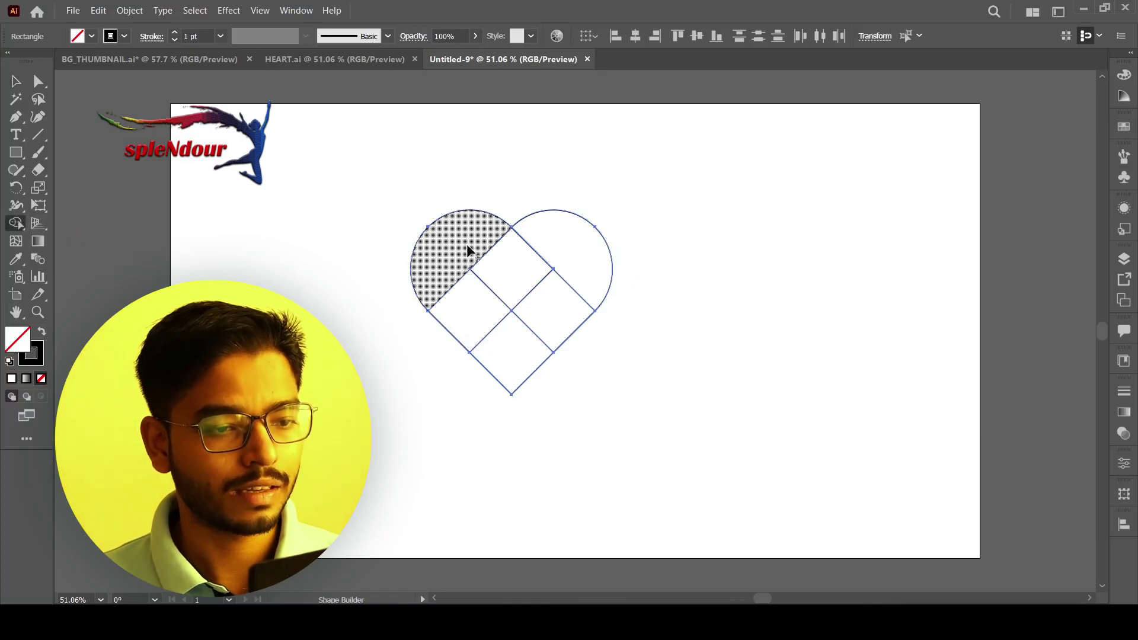
{"action": "mouse_move", "coordinate": [439, 255]}
{"action": "left_mouse_down"}
{"action": "mouse_move", "coordinate": [479, 296]}
{"action": "mouse_move", "coordinate": [569, 264]}
{"action": "left_mouse_up"}
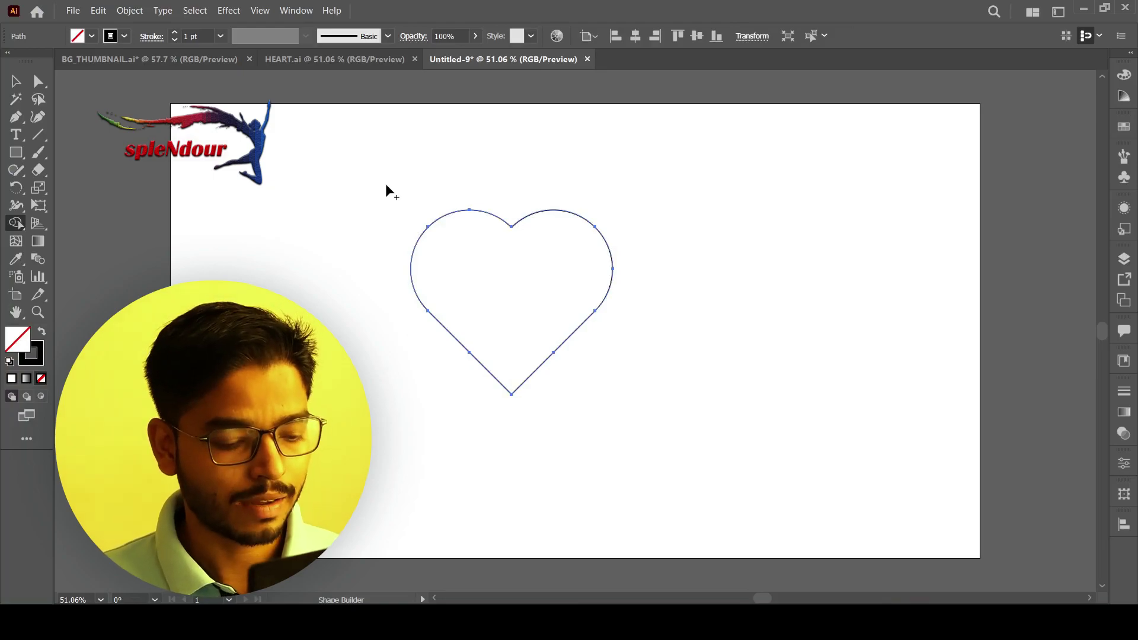
{"action": "key", "text": "v"}
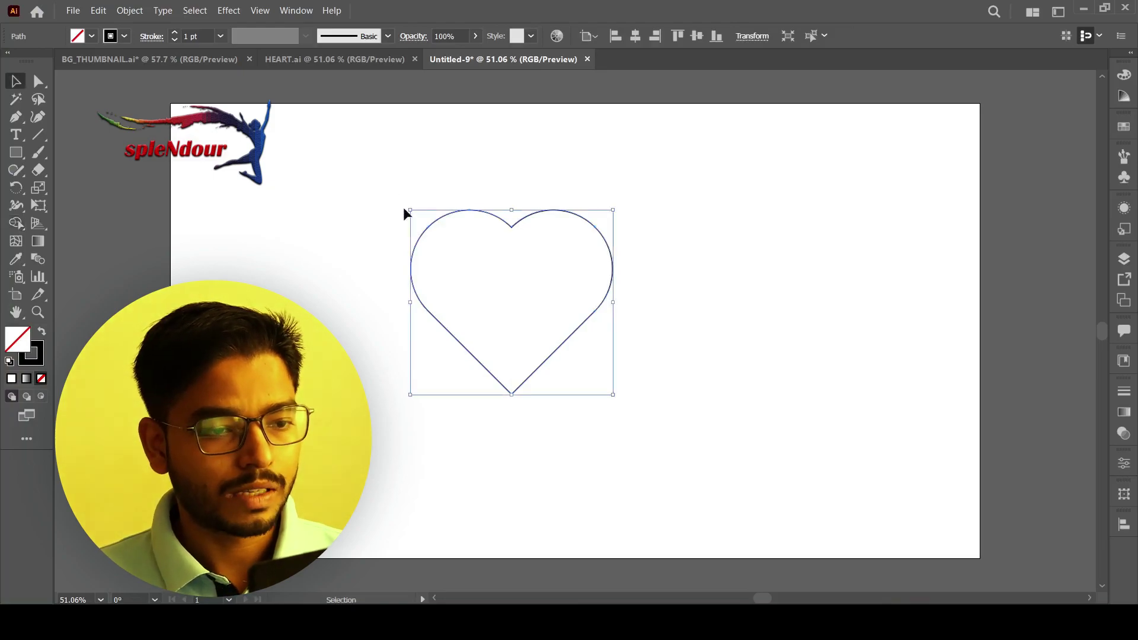
Align the heart to the artboard's horizontal and vertical centres, then deselect it.
{"action": "left_click", "coordinate": [295, 10]}
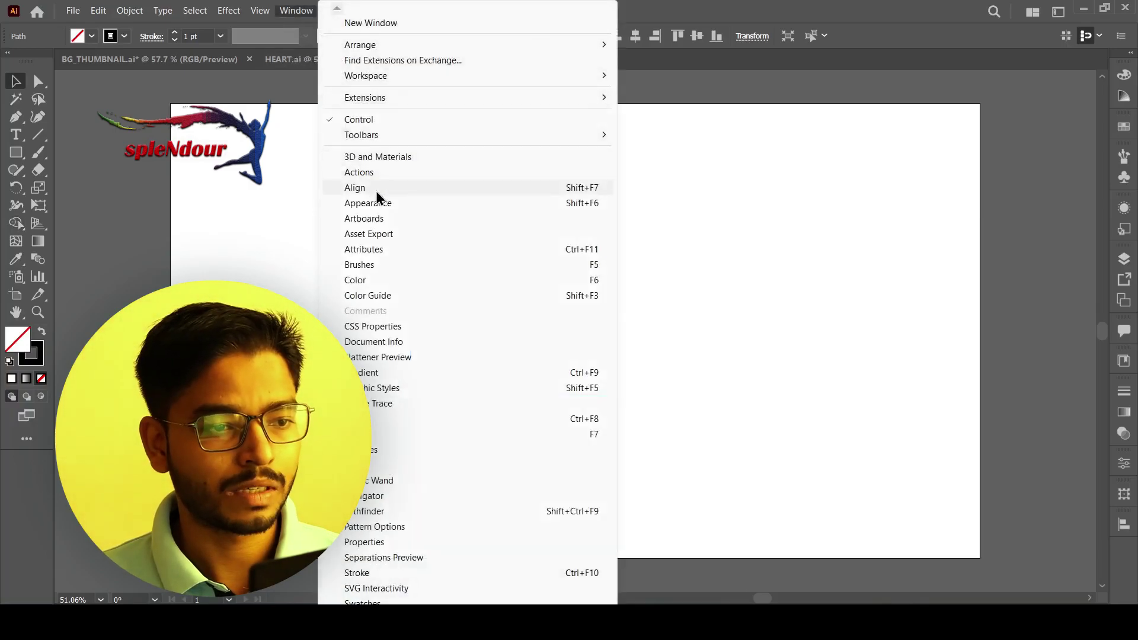
{"action": "left_click", "coordinate": [304, 12]}
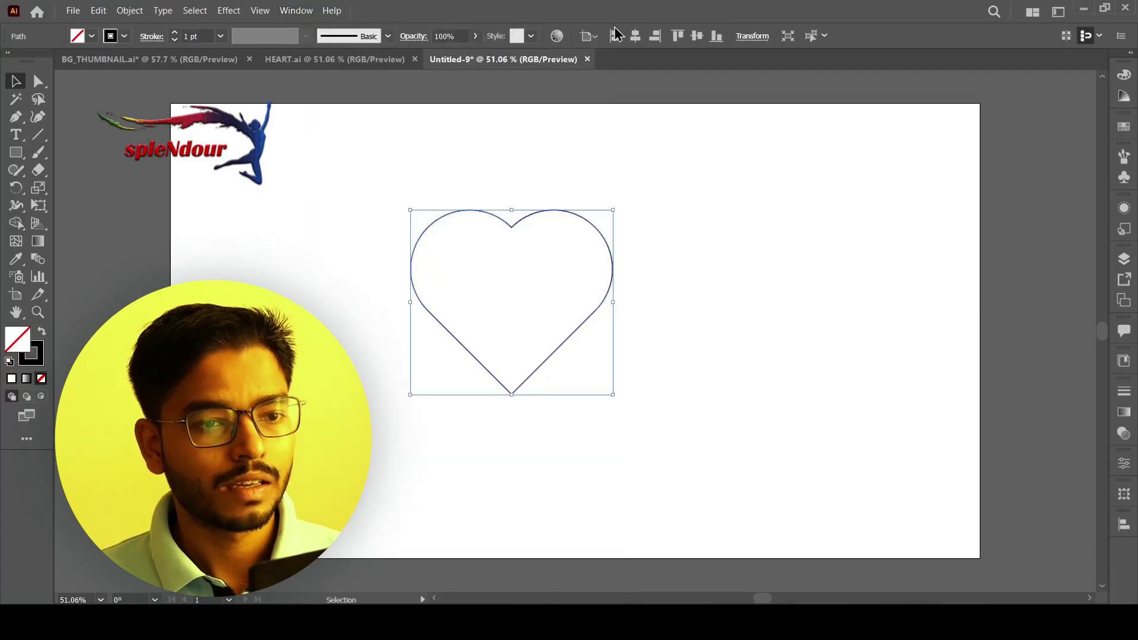
{"action": "left_click", "coordinate": [635, 36]}
{"action": "left_click", "coordinate": [693, 39]}
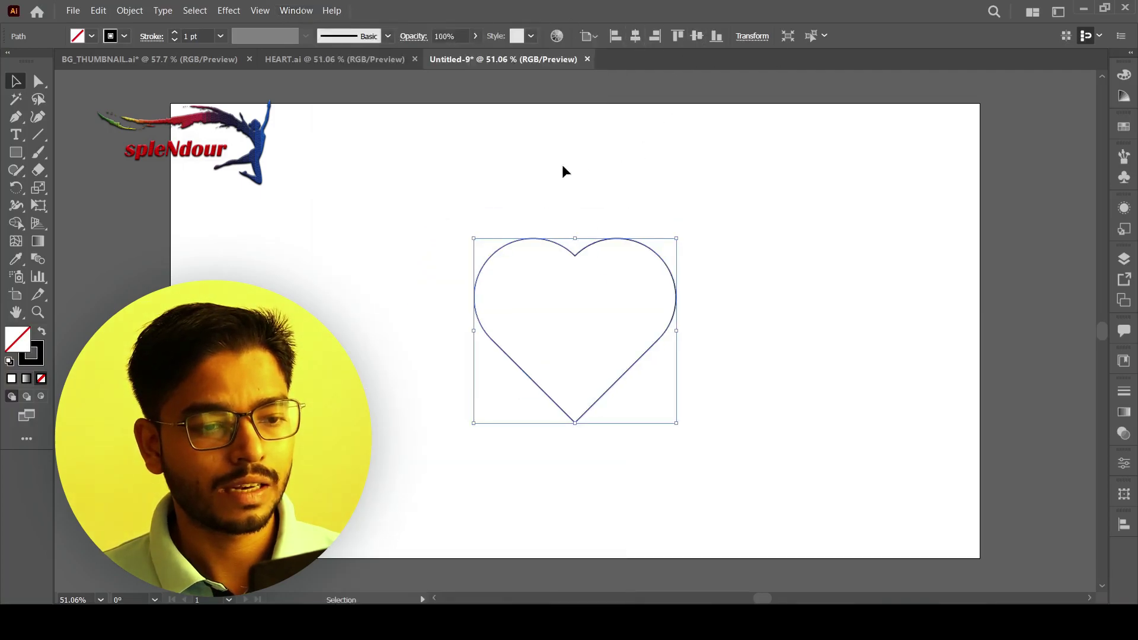
{"action": "left_click", "coordinate": [373, 193]}
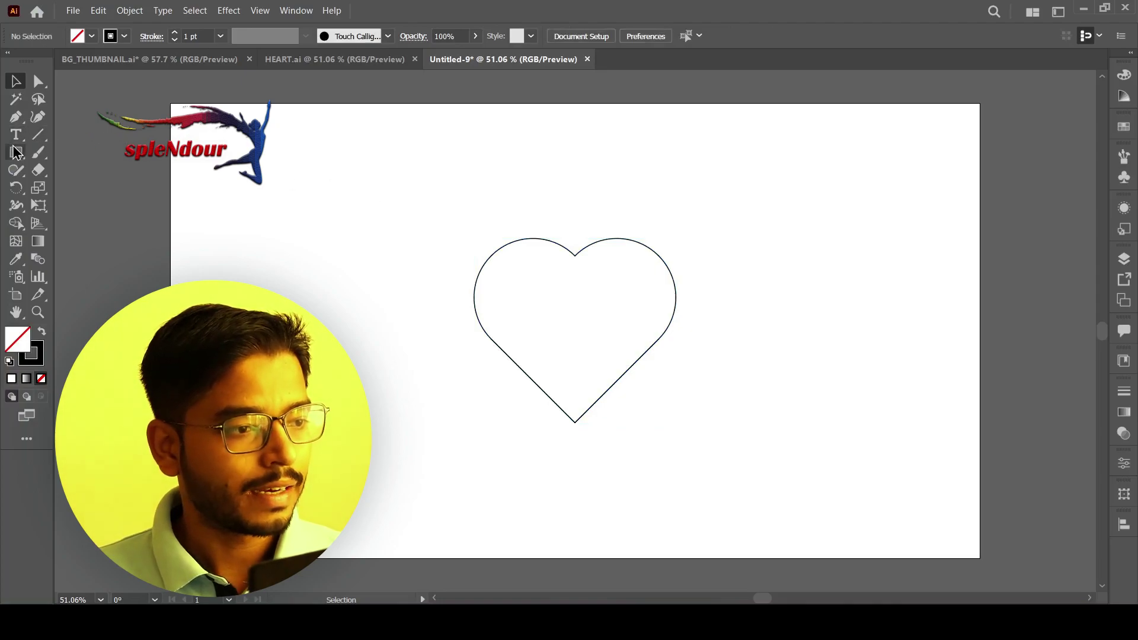
Draw an artboard-sized rectangle with no stroke and a pink fill.
{"action": "left_click_drag", "start_coordinate": [16, 153], "coordinate": [65, 152]}
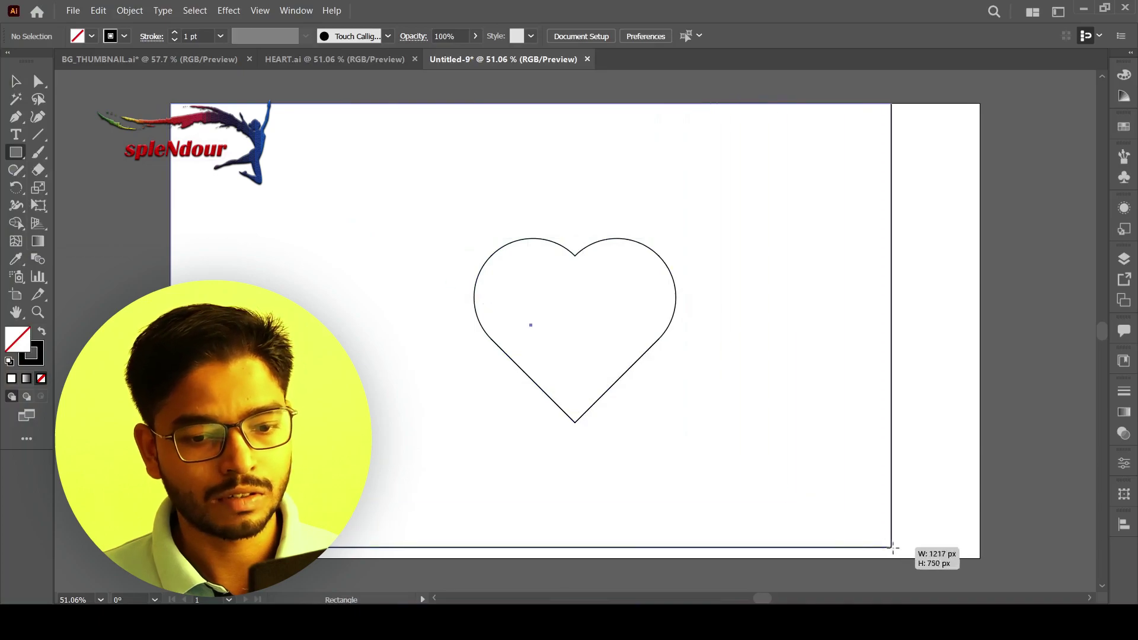
{"action": "mouse_move", "coordinate": [170, 101]}
{"action": "left_mouse_down"}
{"action": "mouse_move", "coordinate": [946, 559]}
{"action": "mouse_move", "coordinate": [980, 559]}
{"action": "left_mouse_up"}
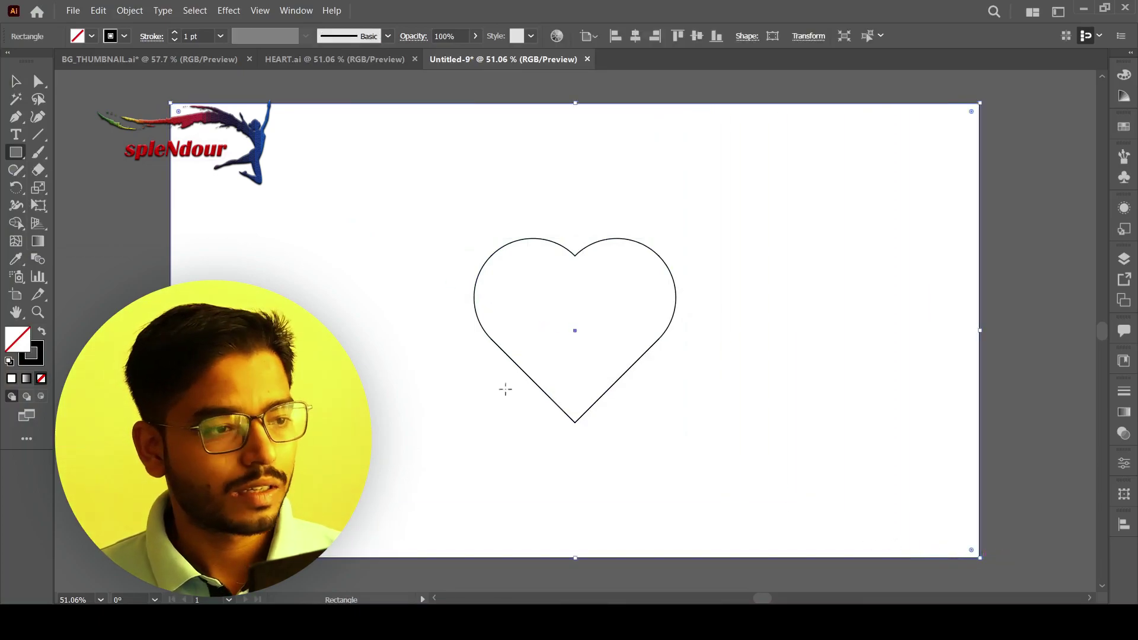
{"action": "left_click", "coordinate": [125, 35]}
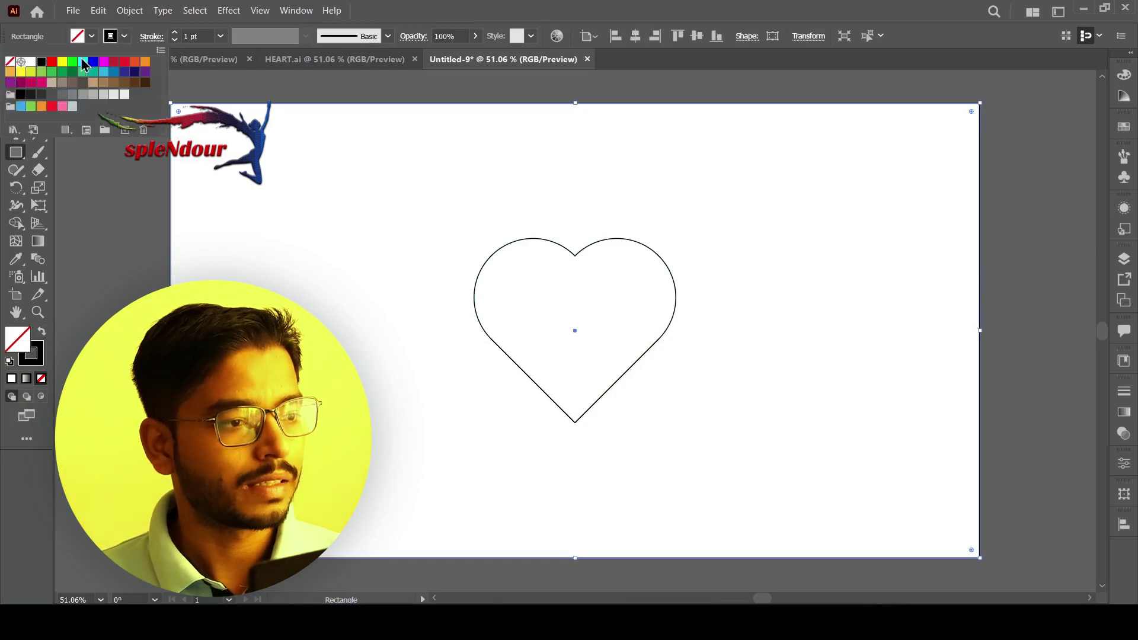
{"action": "left_click", "coordinate": [10, 61]}
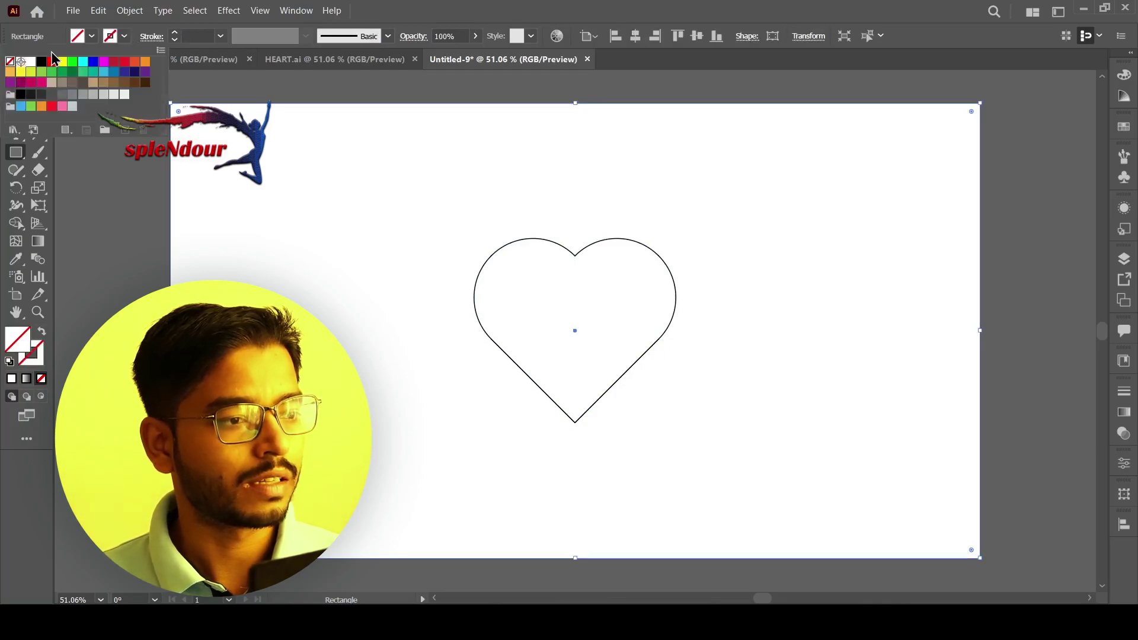
{"action": "left_click", "coordinate": [91, 38]}
{"action": "left_click", "coordinate": [91, 38]}
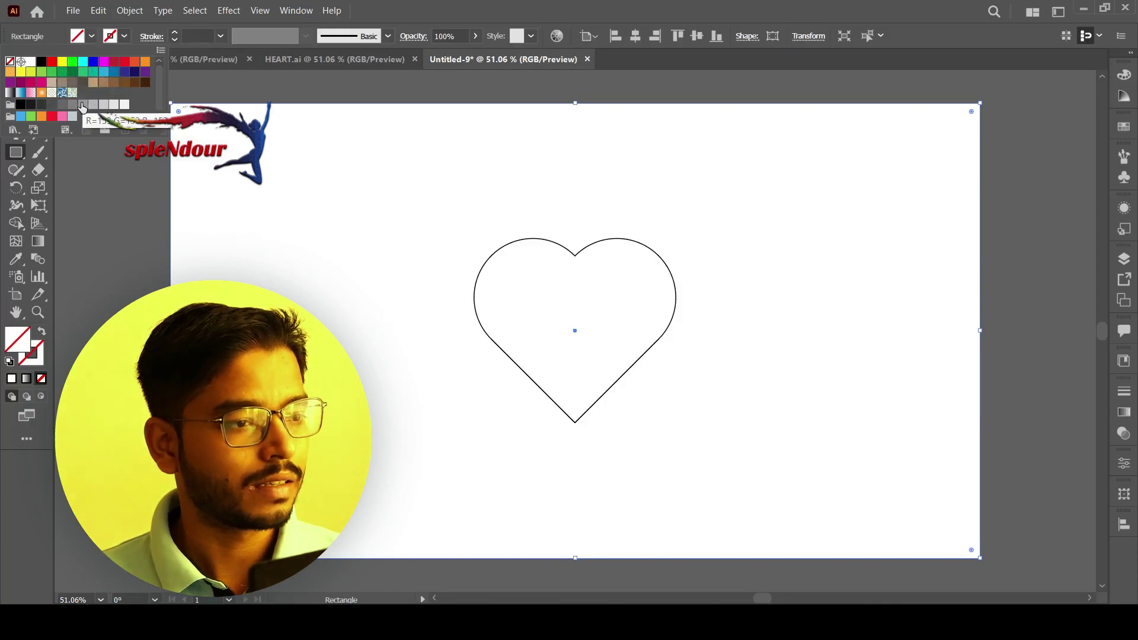
{"action": "left_click", "coordinate": [63, 117]}
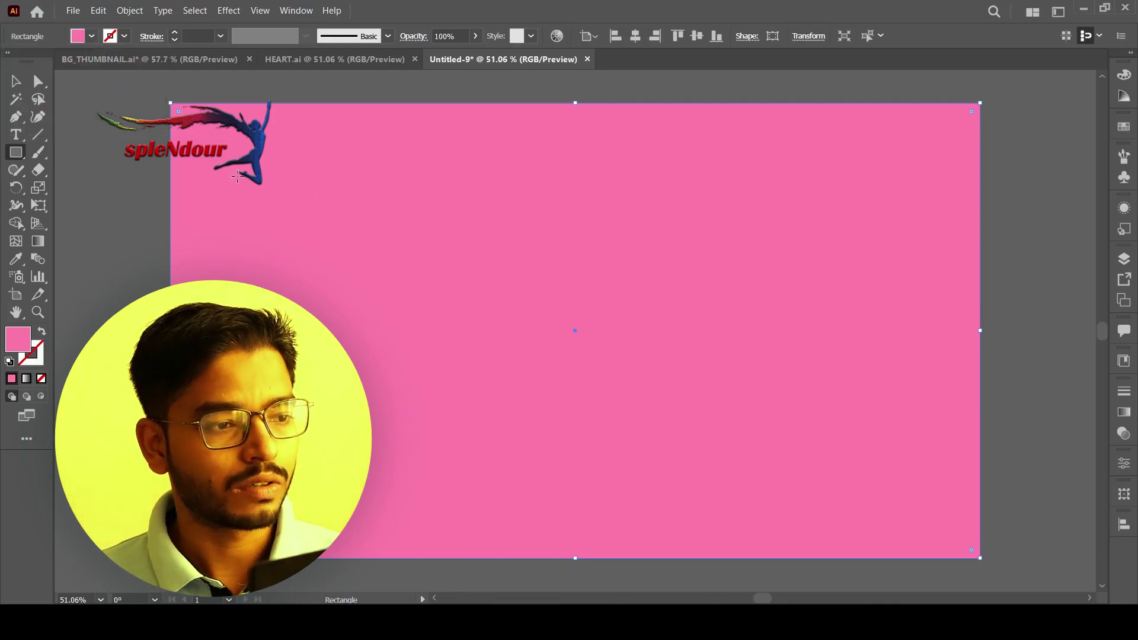
Send the pink rectangle to the back, behind the heart.
{"action": "key", "text": "v"}
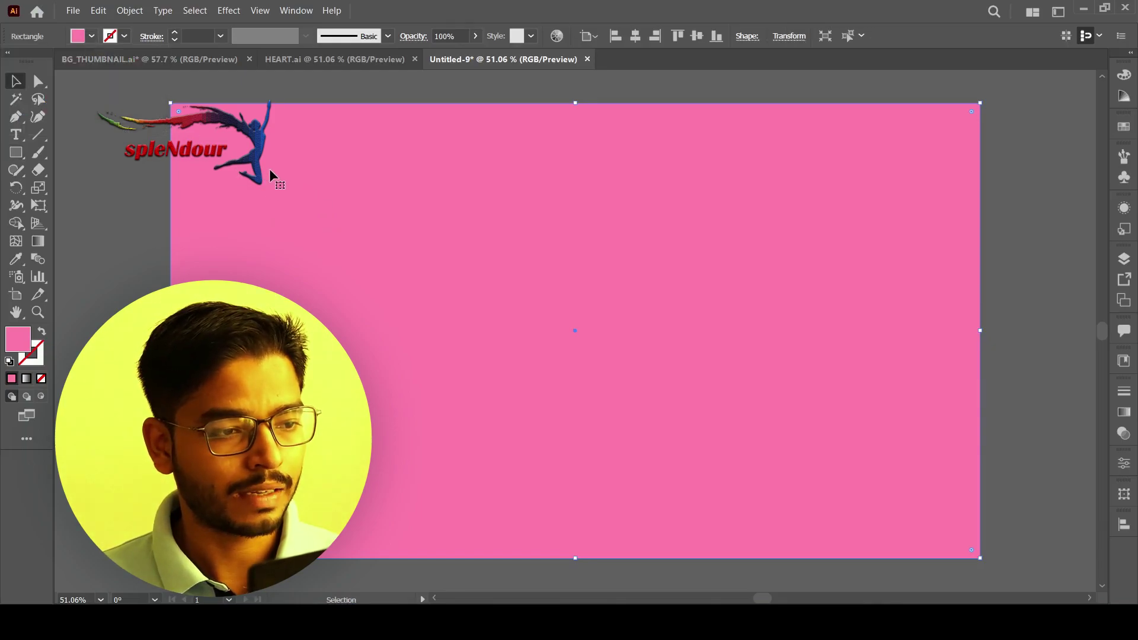
{"action": "right_click", "coordinate": [271, 173]}
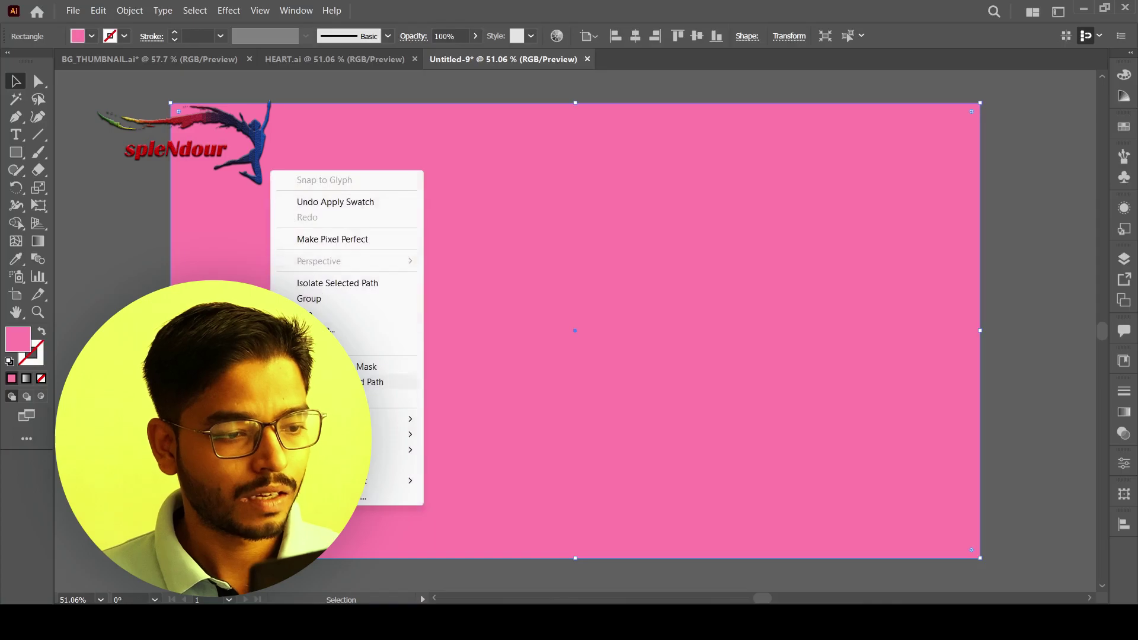
{"action": "mouse_move", "coordinate": [356, 434]}
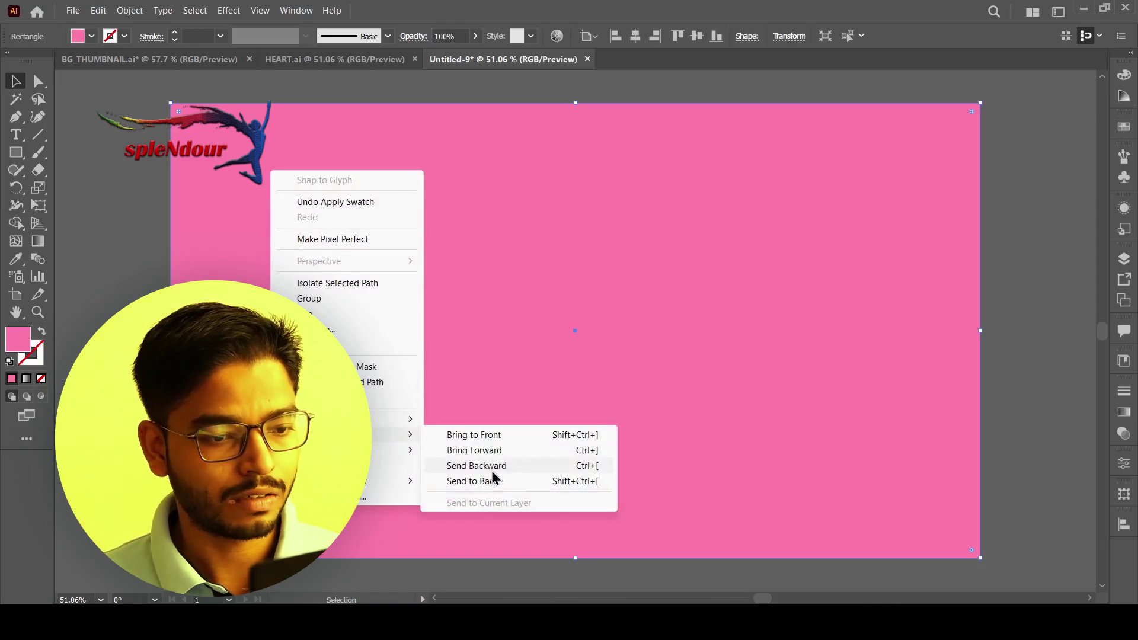
{"action": "left_click", "coordinate": [495, 482]}
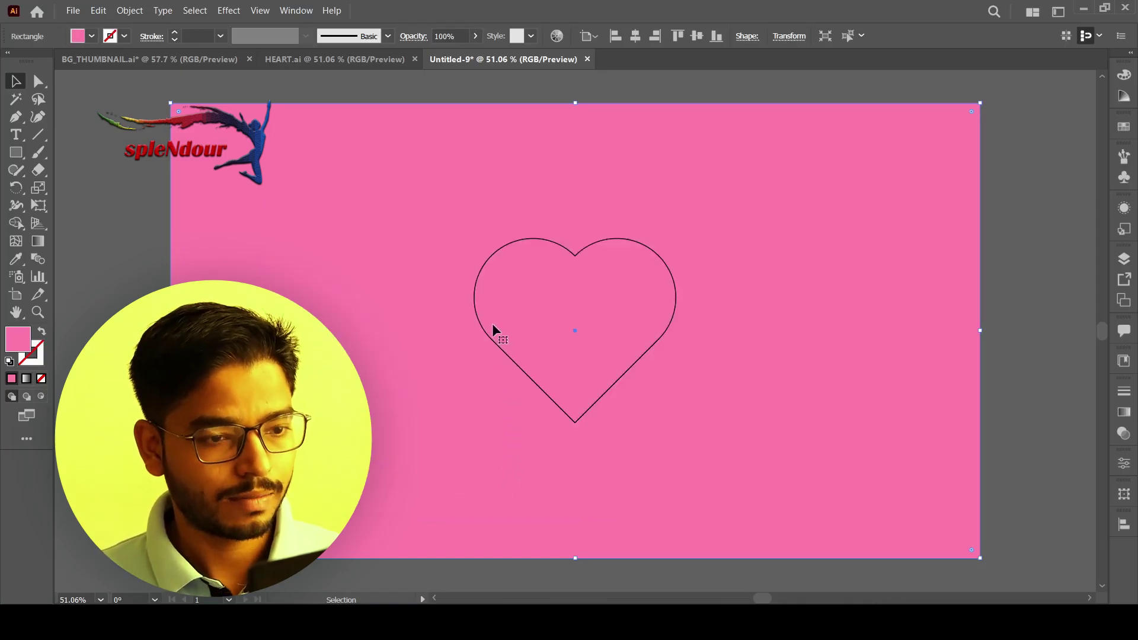
Scale the heart up from its centre to about 586 px wide.
{"action": "left_click", "coordinate": [537, 239]}
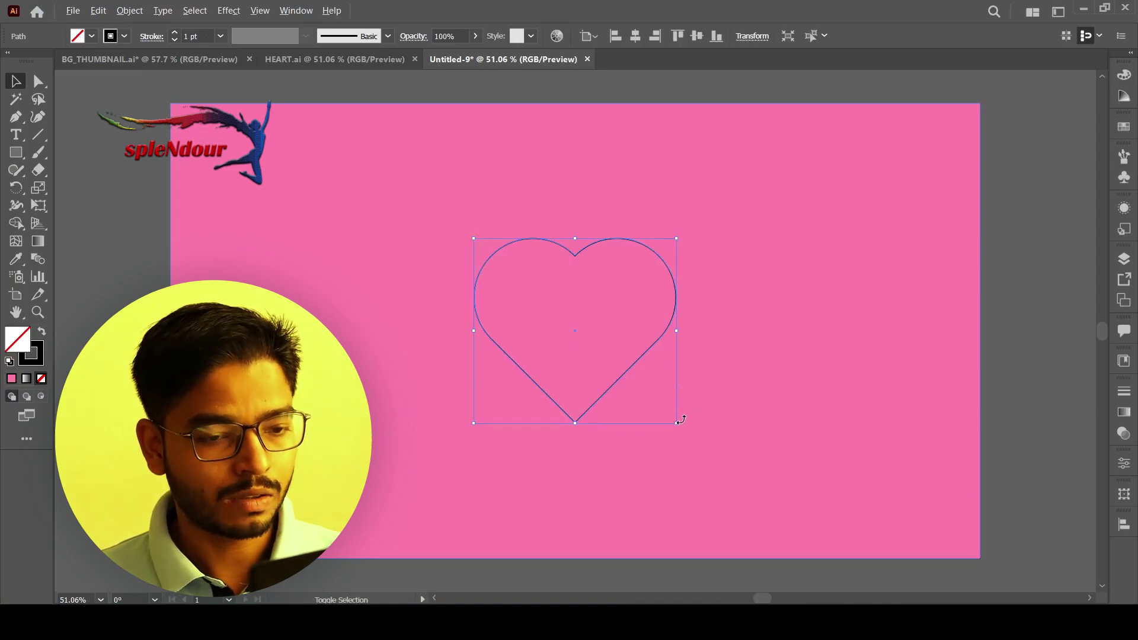
{"action": "left_click_drag", "start_coordinate": [677, 423], "coordinate": [750, 492]}
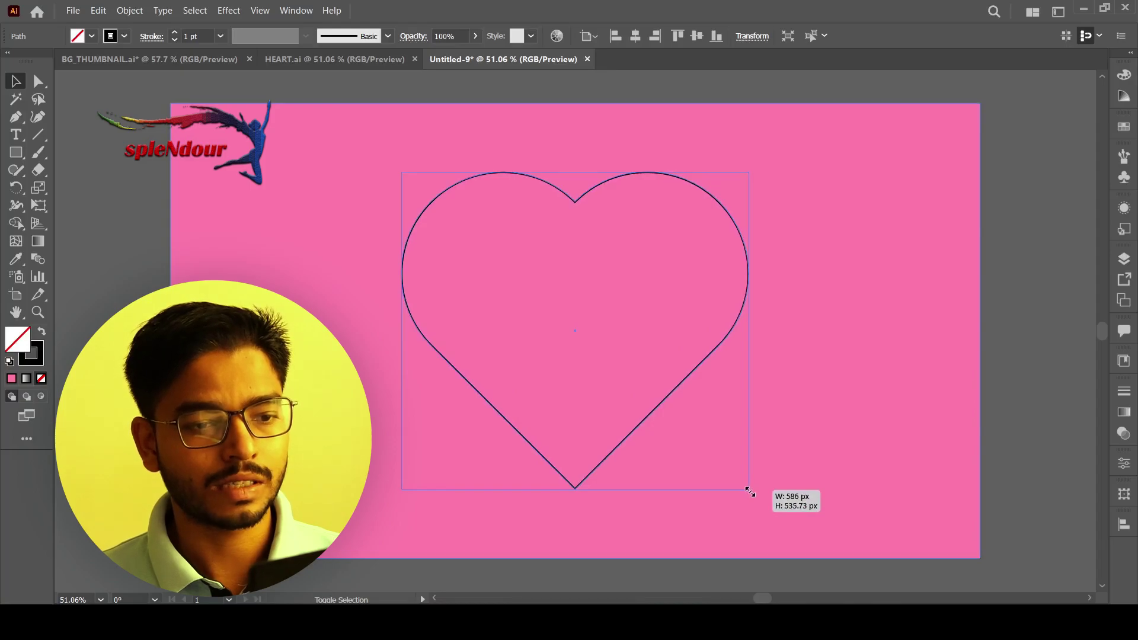
{"action": "left_click_drag", "start_coordinate": [750, 492], "coordinate": [749, 493]}
{"action": "left_click", "coordinate": [808, 435]}
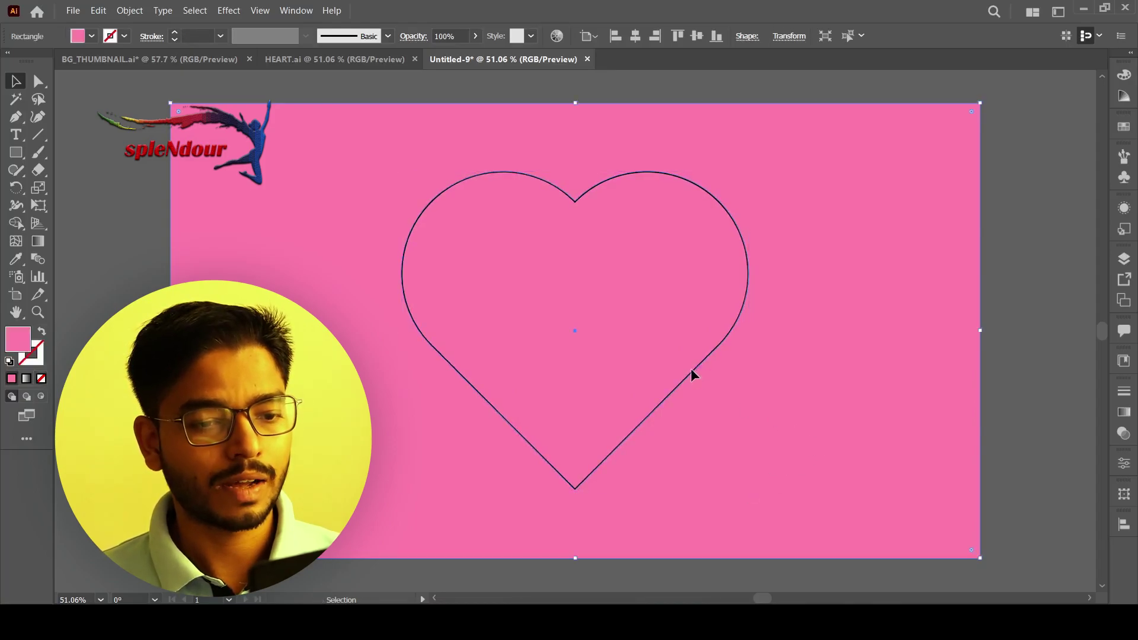
Set the heart's stroke to None and its fill to the red swatch.
{"action": "left_click", "coordinate": [691, 368]}
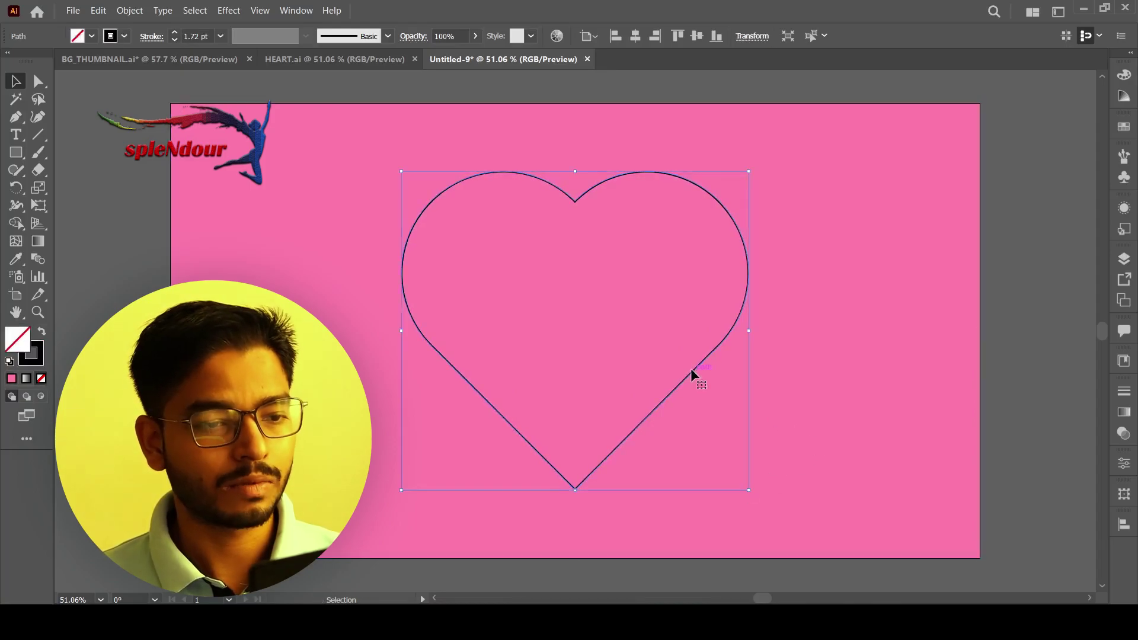
{"action": "left_click", "coordinate": [124, 37]}
{"action": "left_click", "coordinate": [9, 61]}
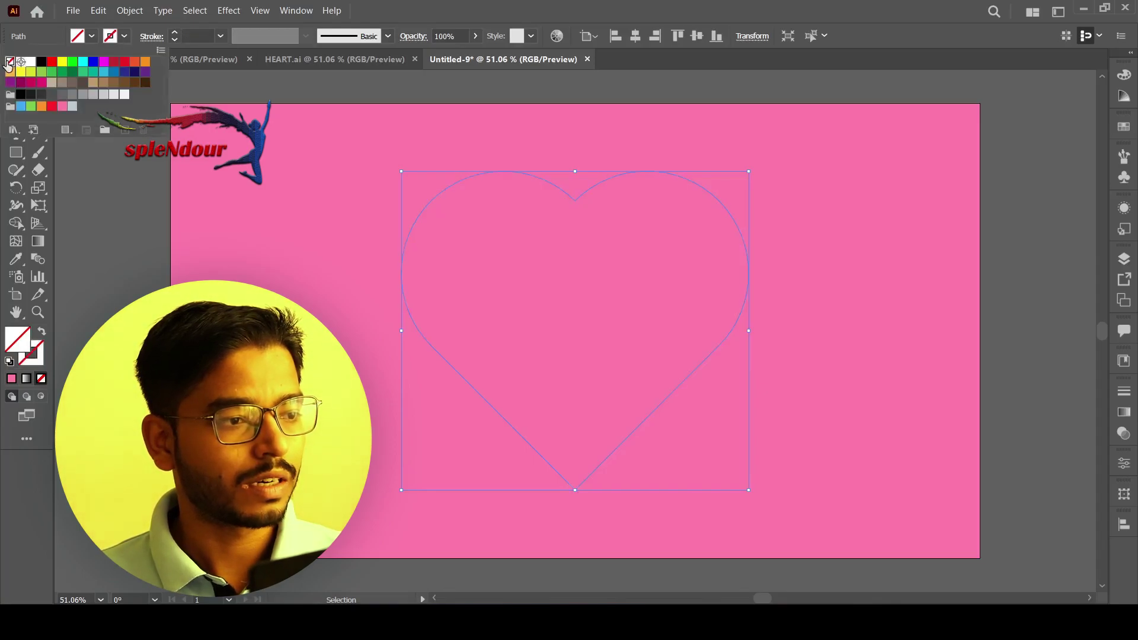
{"action": "left_click", "coordinate": [91, 36]}
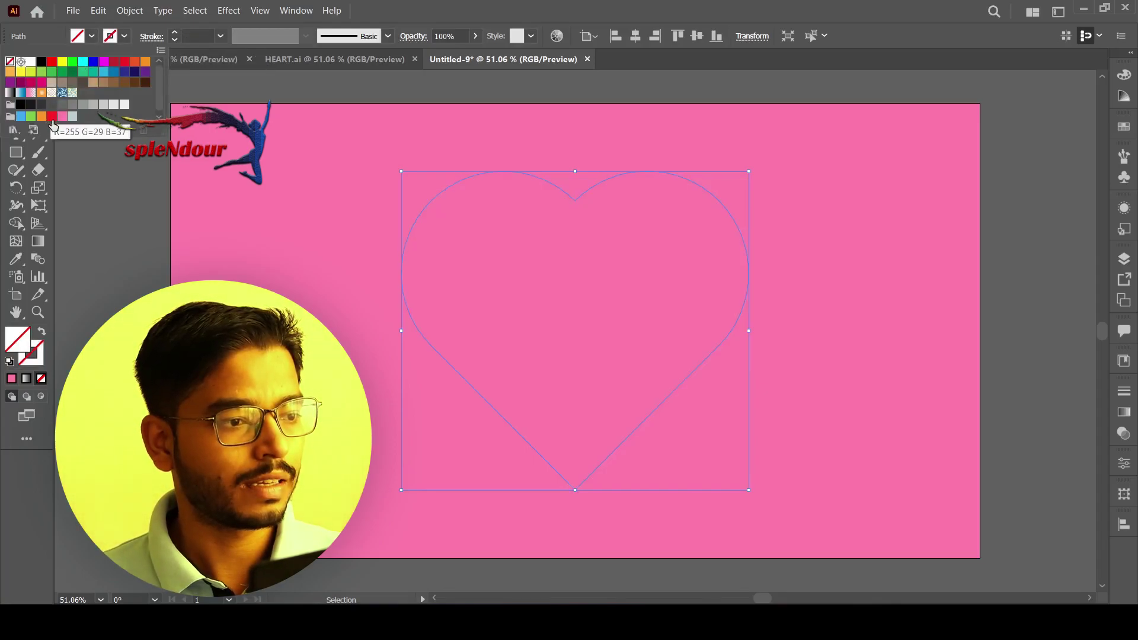
{"action": "left_click", "coordinate": [52, 117]}
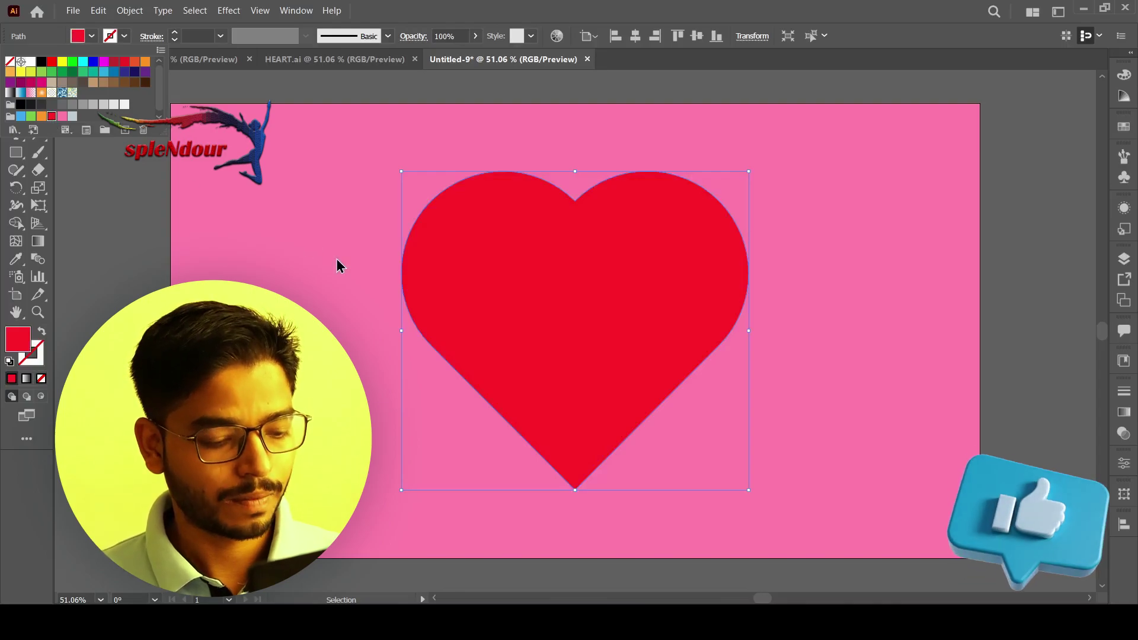
Group the red heart together with the pink background rectangle.
{"action": "left_click", "coordinate": [329, 225]}
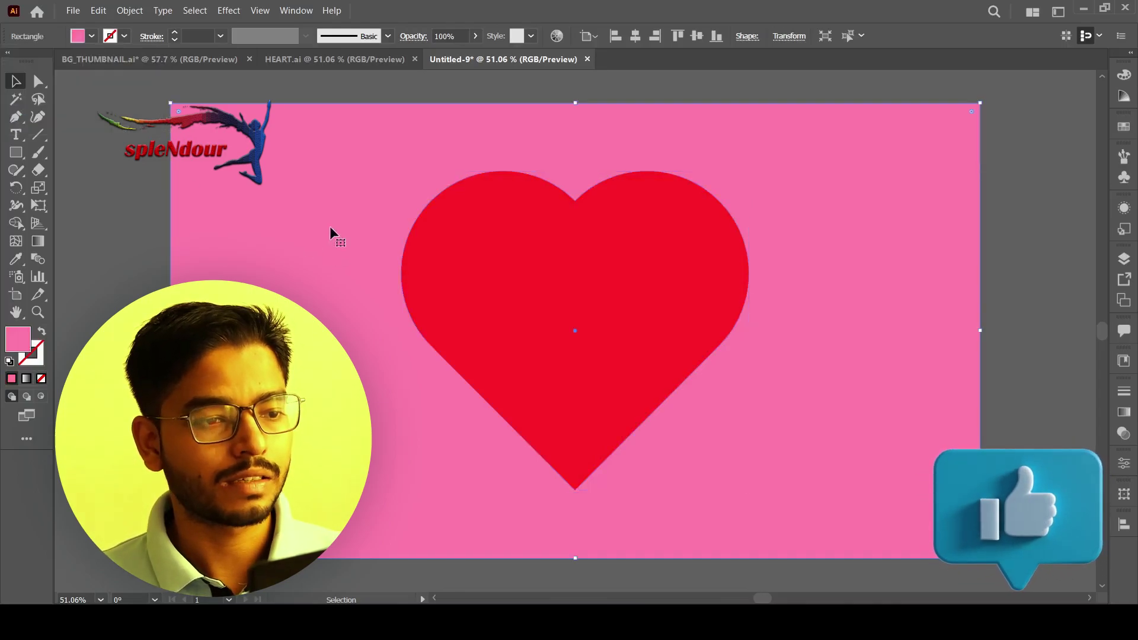
{"action": "right_click", "coordinate": [426, 255]}
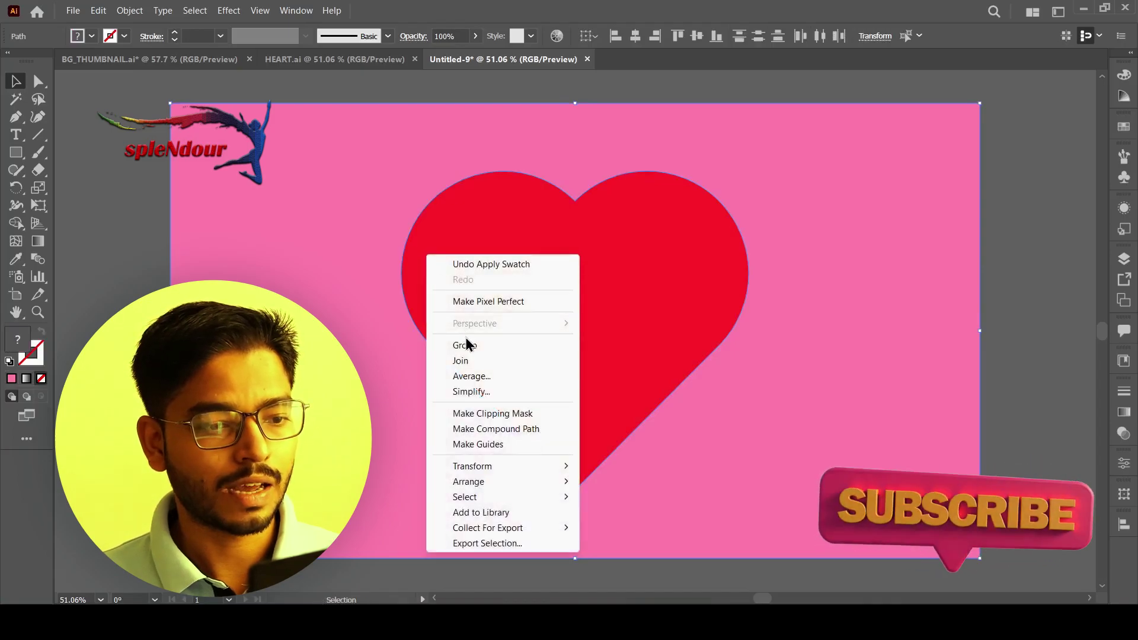
{"action": "left_click", "coordinate": [468, 344]}
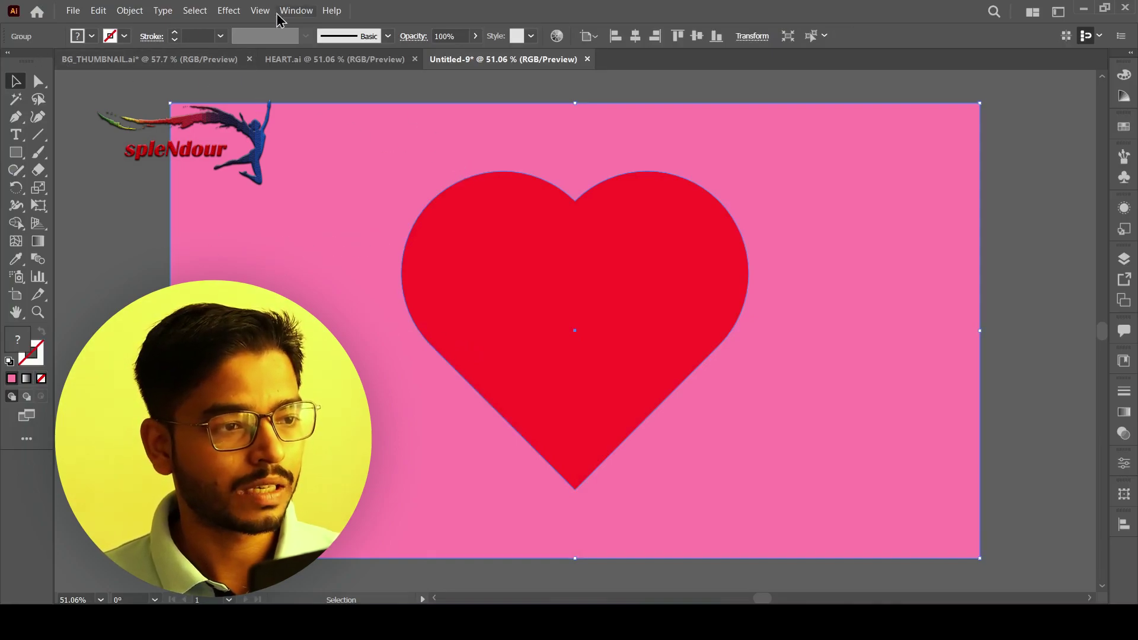
Apply the 3D Inflate effect to the group with a depth of 1246 px.
{"action": "left_click", "coordinate": [228, 11]}
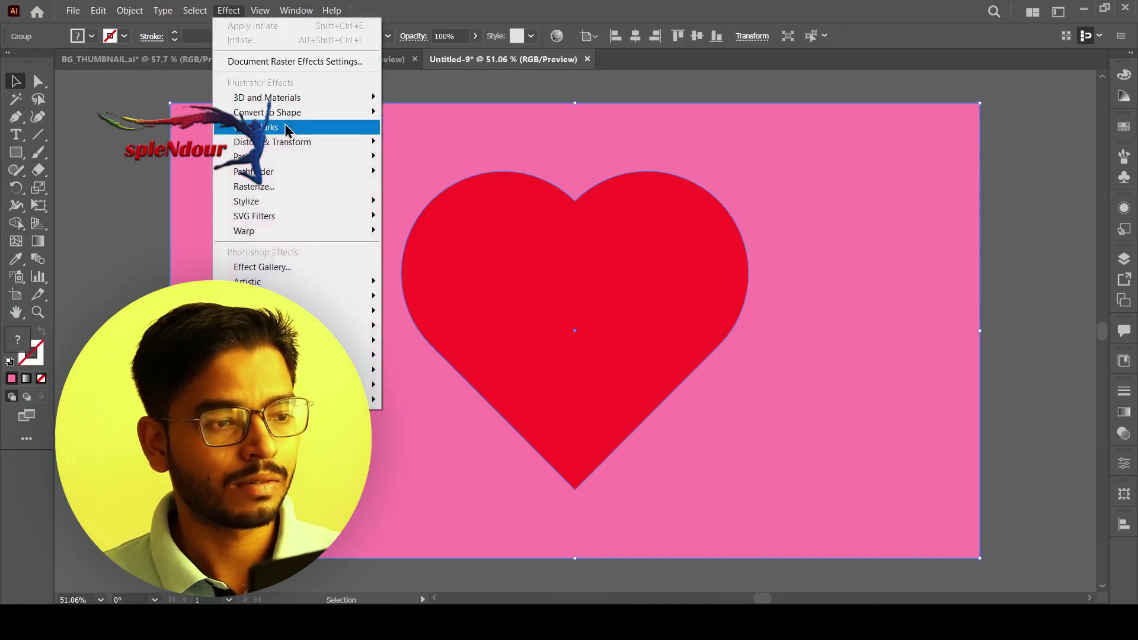
{"action": "mouse_move", "coordinate": [266, 98]}
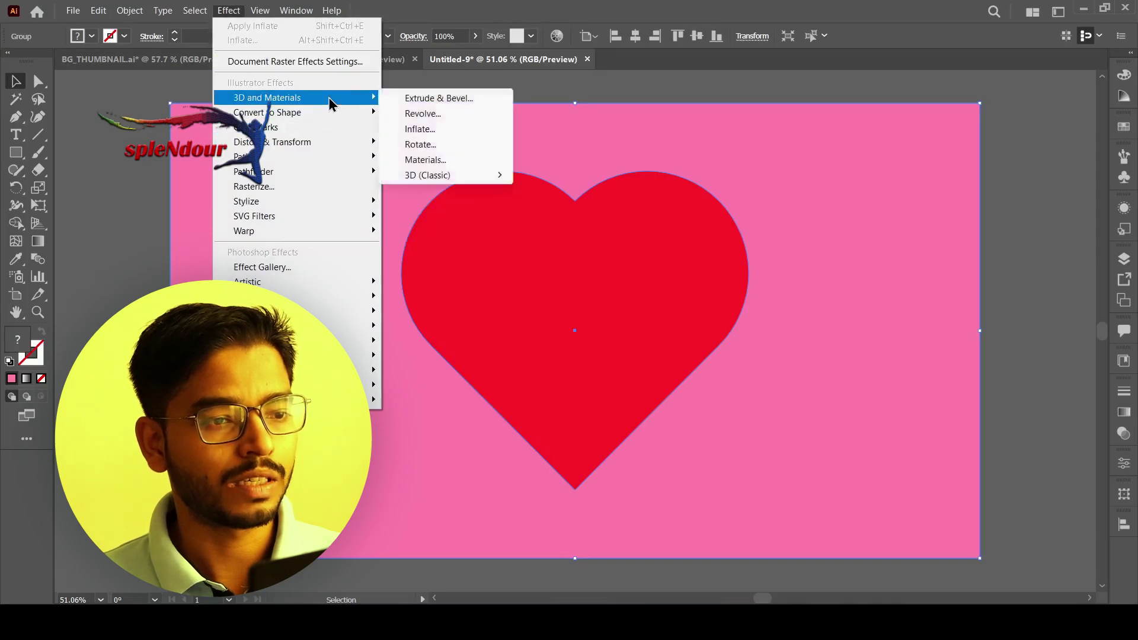
{"action": "left_click", "coordinate": [428, 131]}
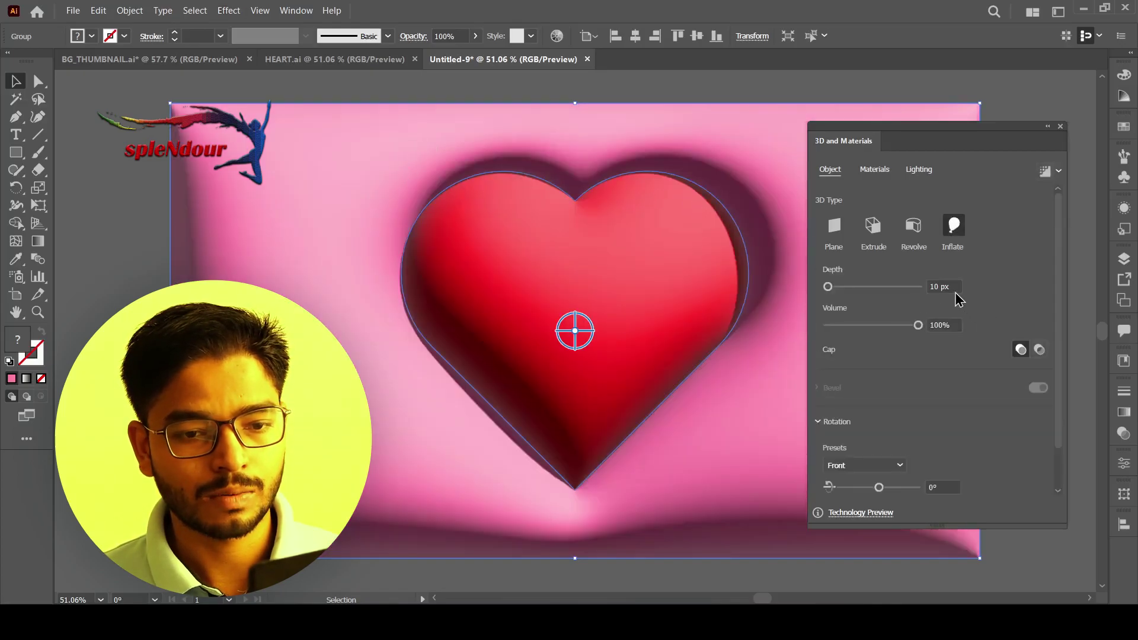
{"action": "left_click", "coordinate": [954, 287]}
{"action": "double_click", "coordinate": [948, 287]}
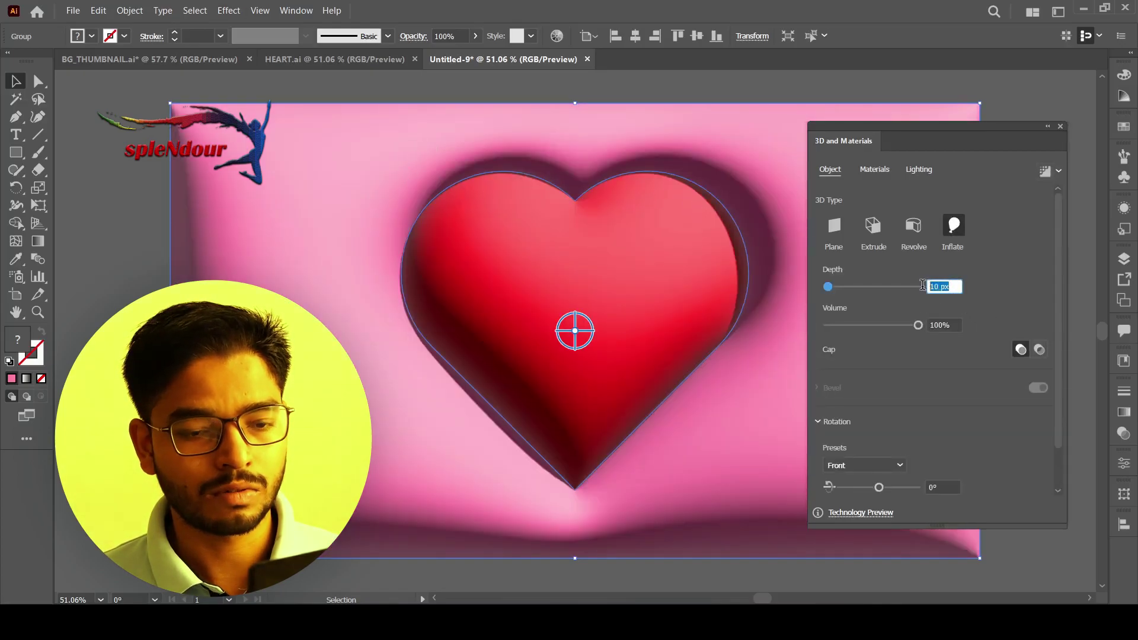
{"action": "type", "text": "1246"}
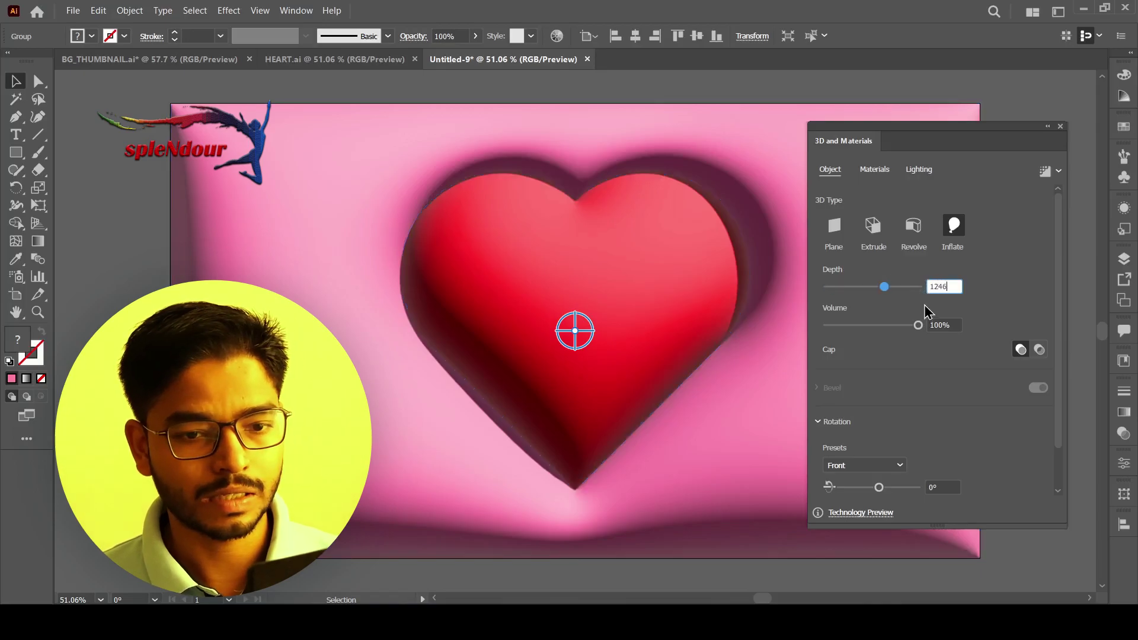
{"action": "key", "text": "Return"}
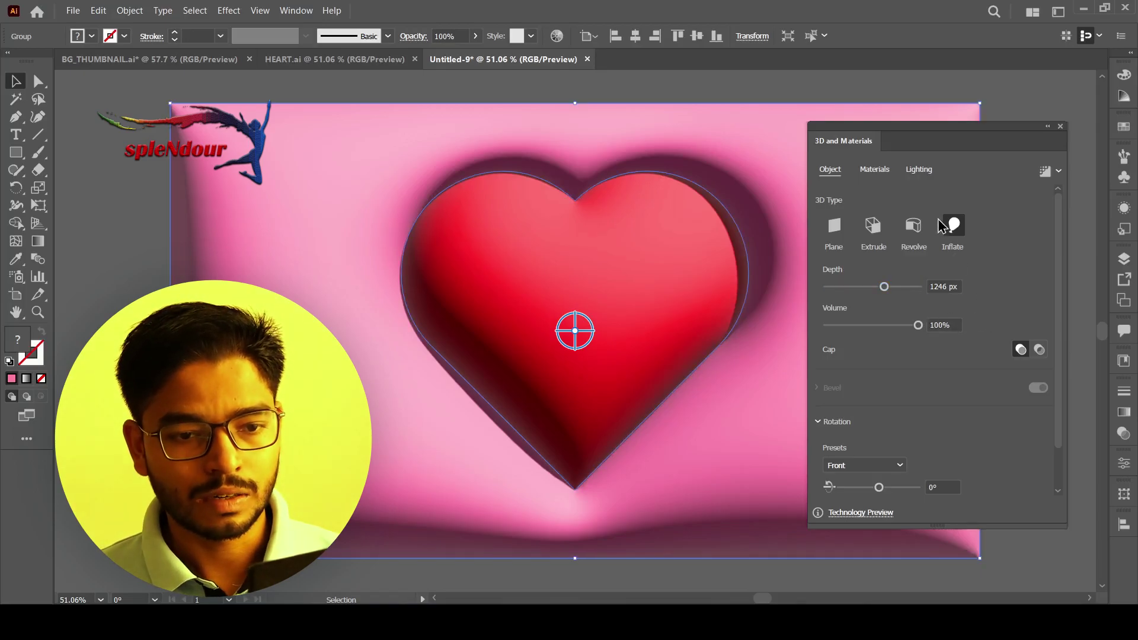
{"action": "left_click", "coordinate": [875, 170]}
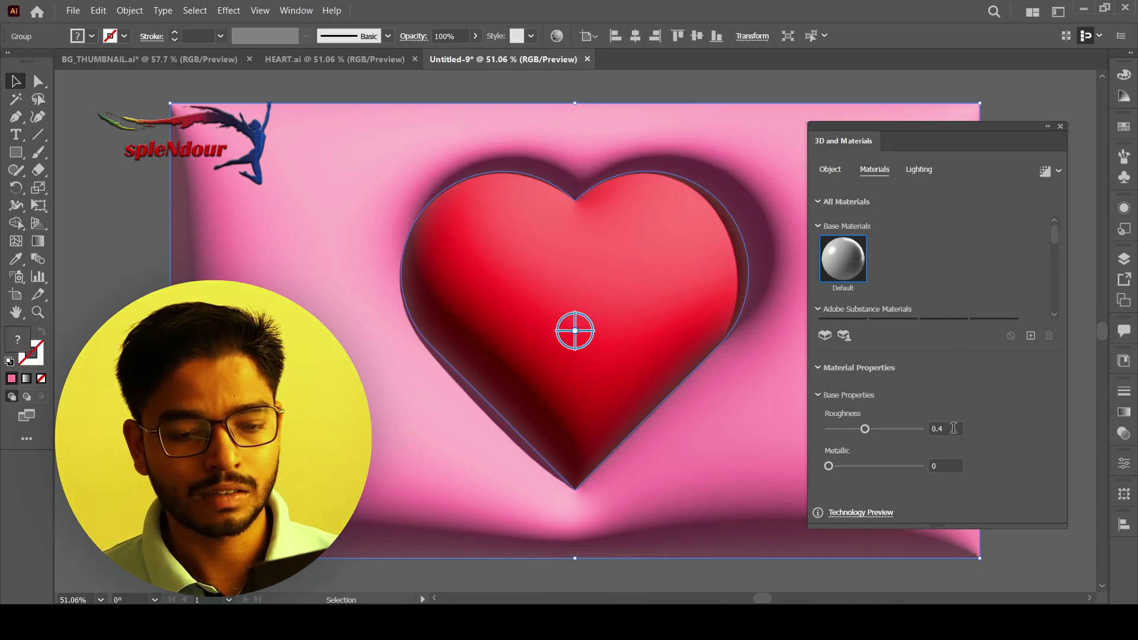
Give the heart's material a roughness of 0.15 and metallic of 0.22.
{"action": "left_click", "coordinate": [952, 428]}
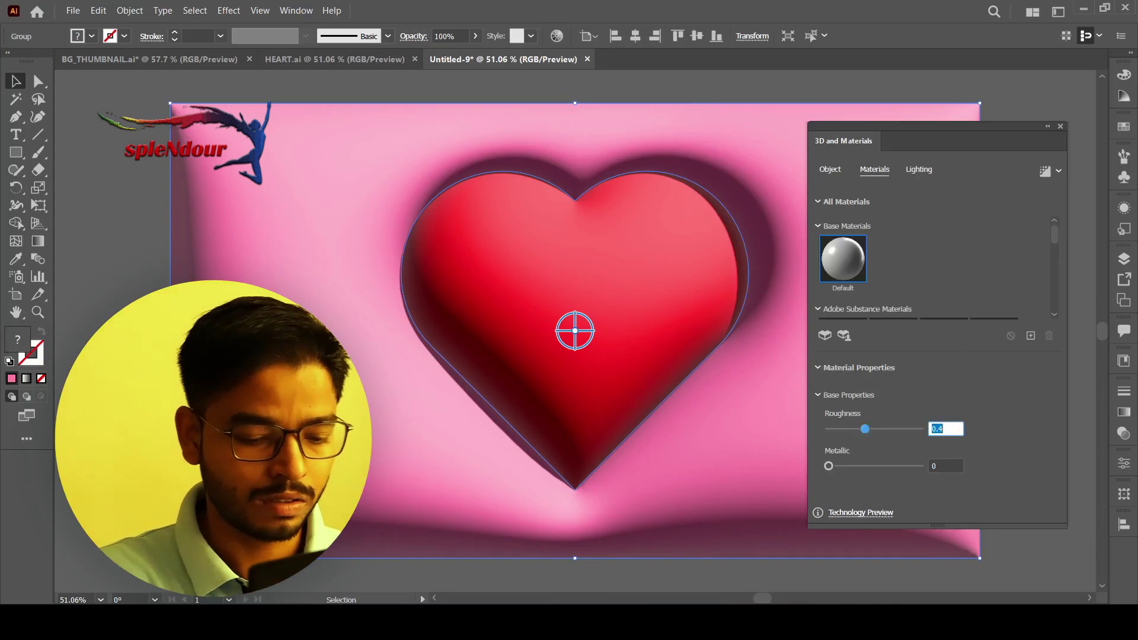
{"action": "type", "text": "0.15"}
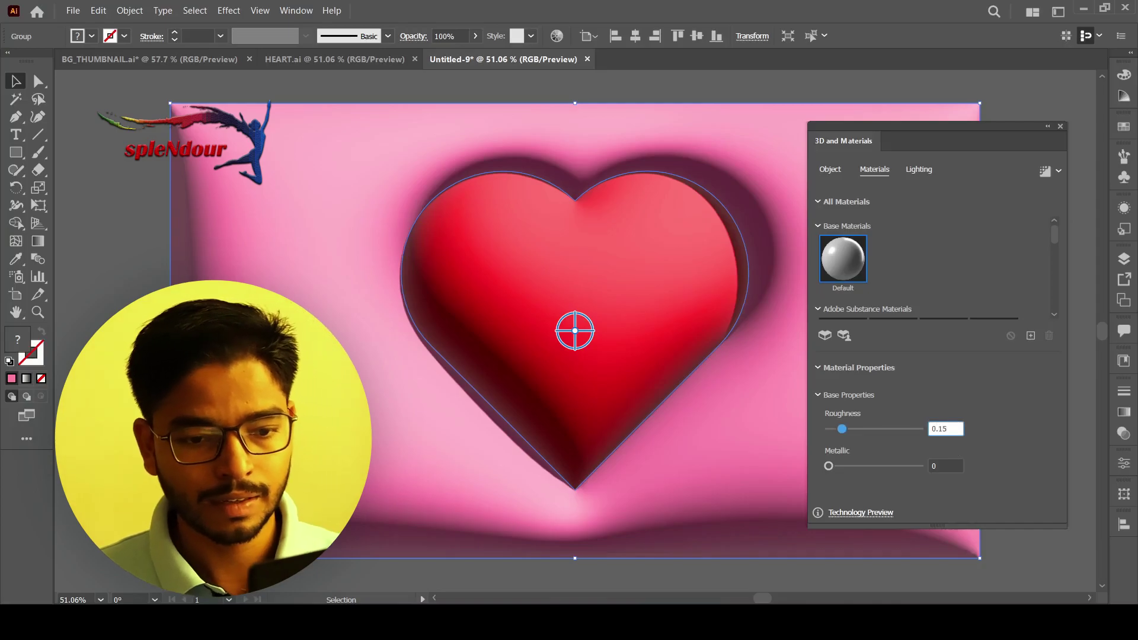
{"action": "left_click", "coordinate": [945, 467]}
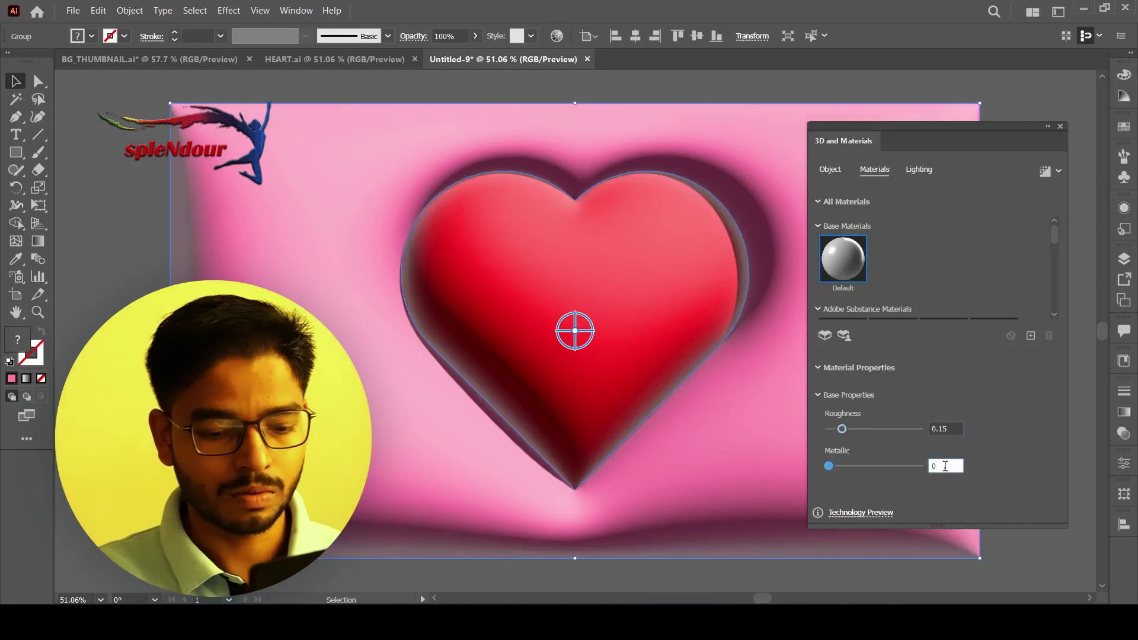
{"action": "type", "text": "0.22"}
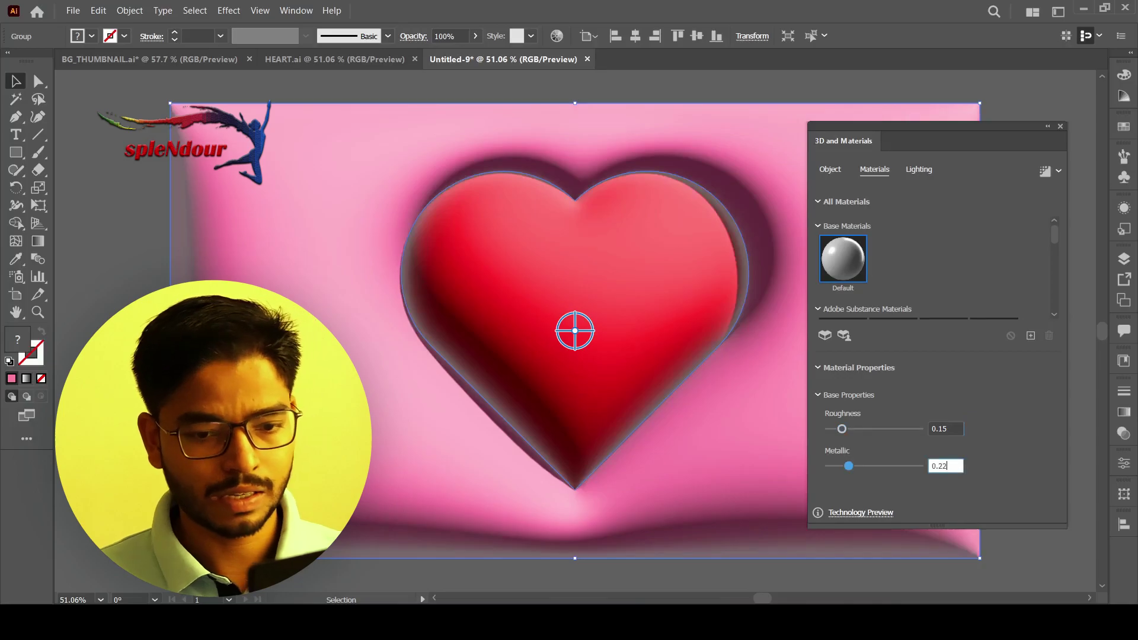
{"action": "left_click", "coordinate": [920, 170]}
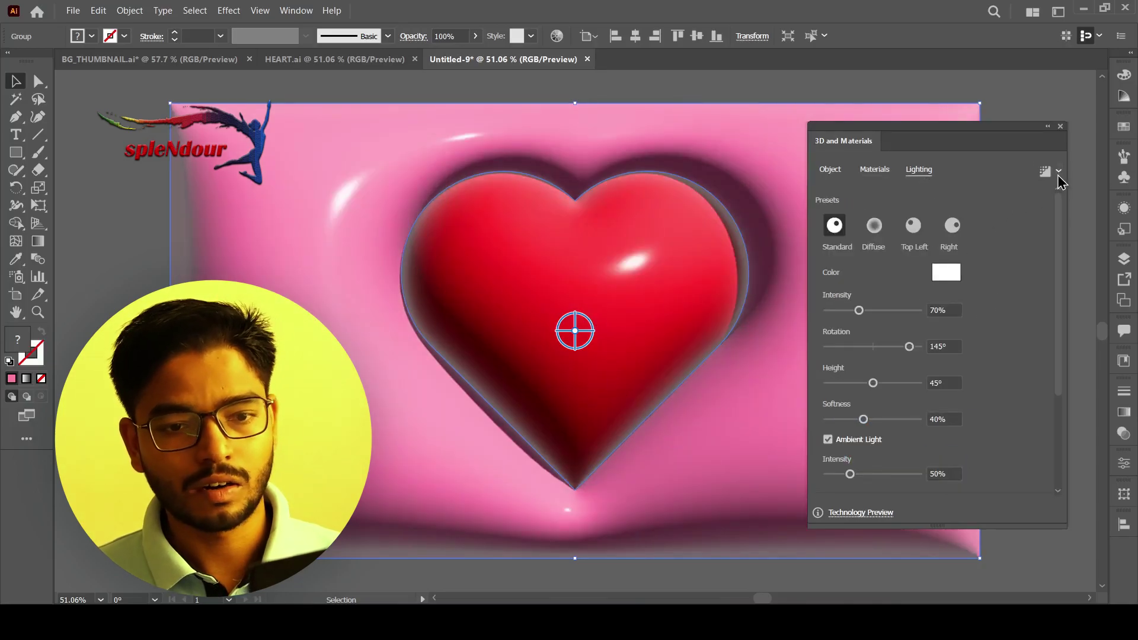
{"action": "left_click", "coordinate": [1058, 171]}
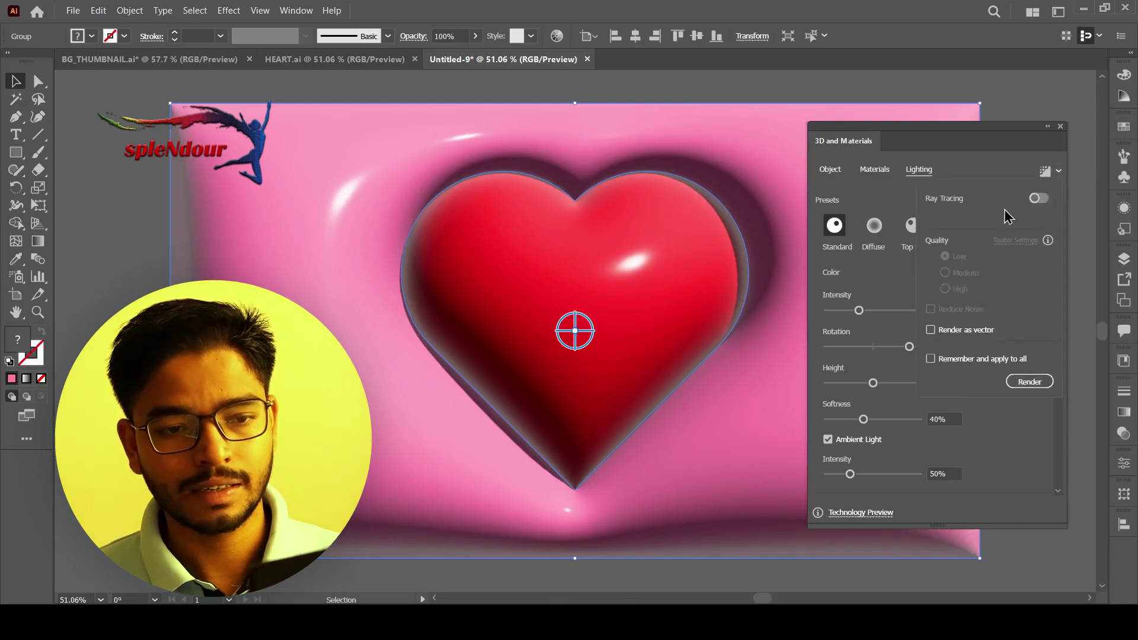
Render the heart with ray tracing at High quality, output as vector.
{"action": "left_click", "coordinate": [1039, 198]}
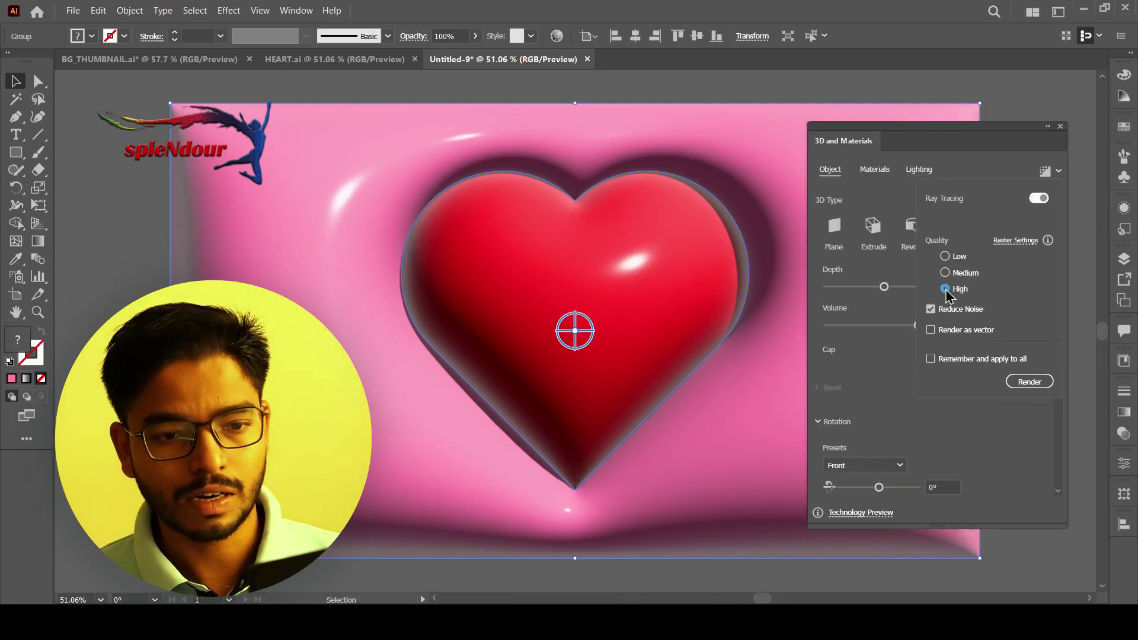
{"action": "left_click", "coordinate": [931, 330]}
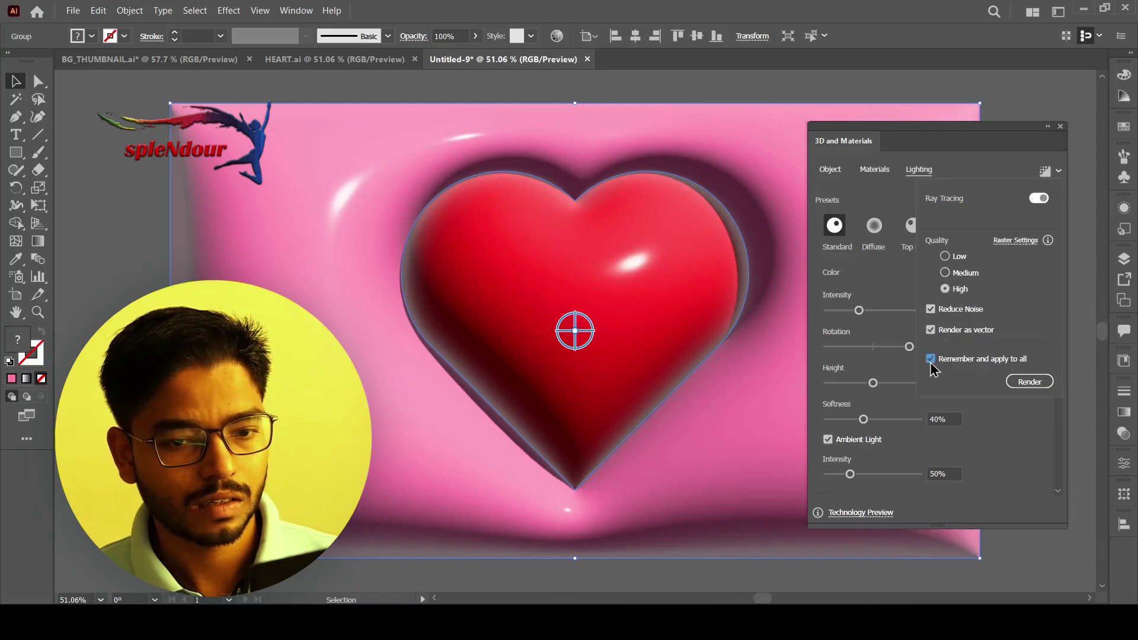
{"action": "left_click", "coordinate": [1029, 384]}
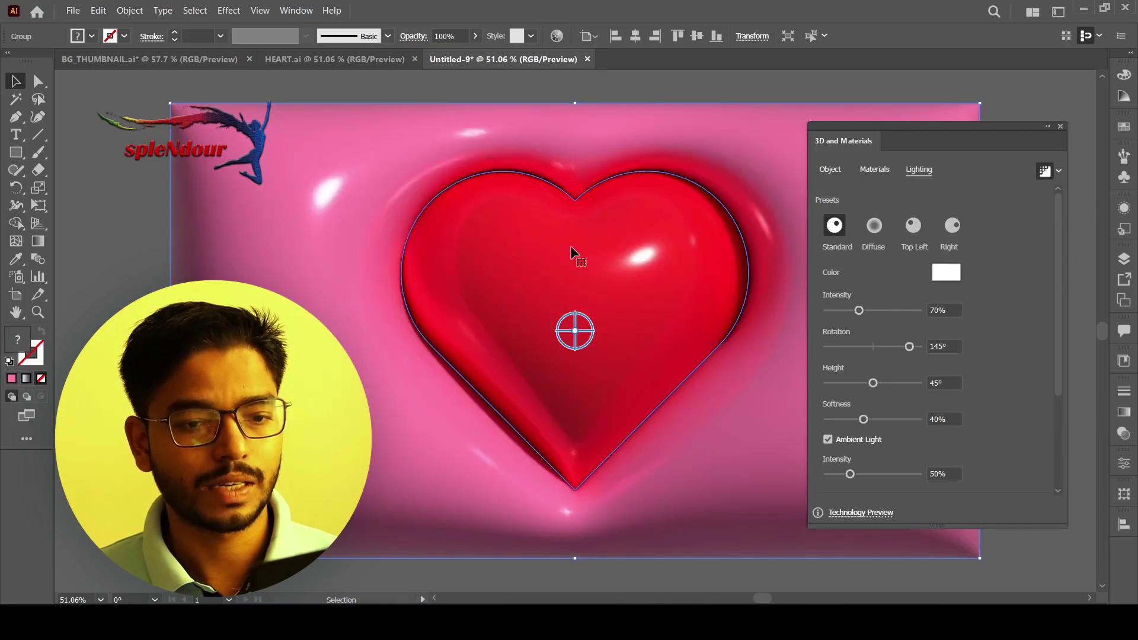
{"action": "left_click", "coordinate": [1059, 171]}
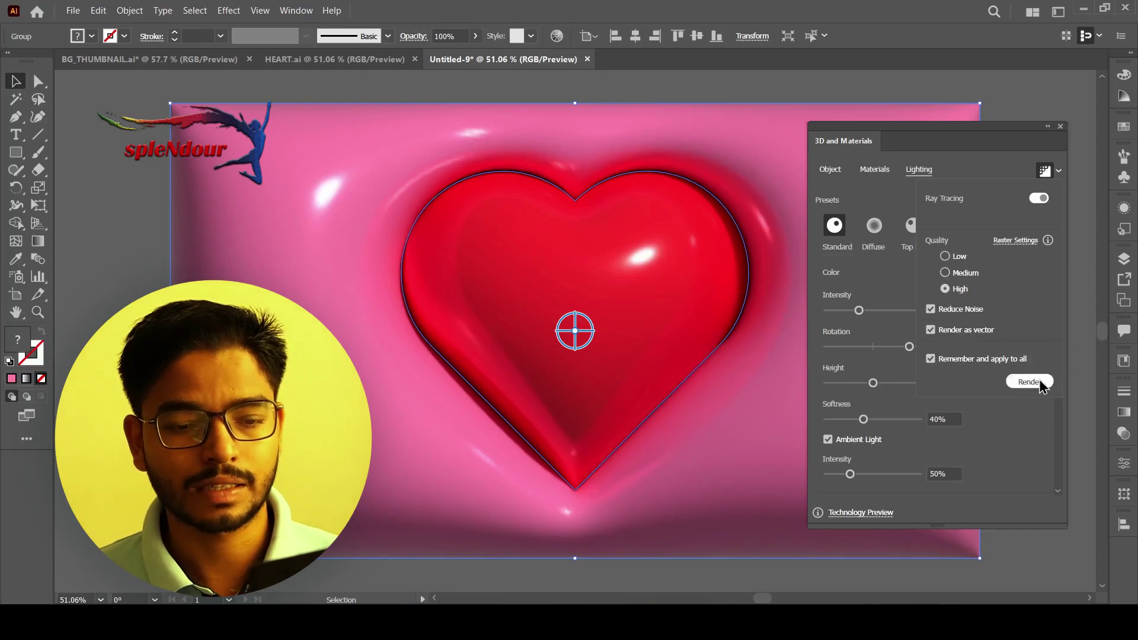
{"action": "left_click", "coordinate": [1058, 173]}
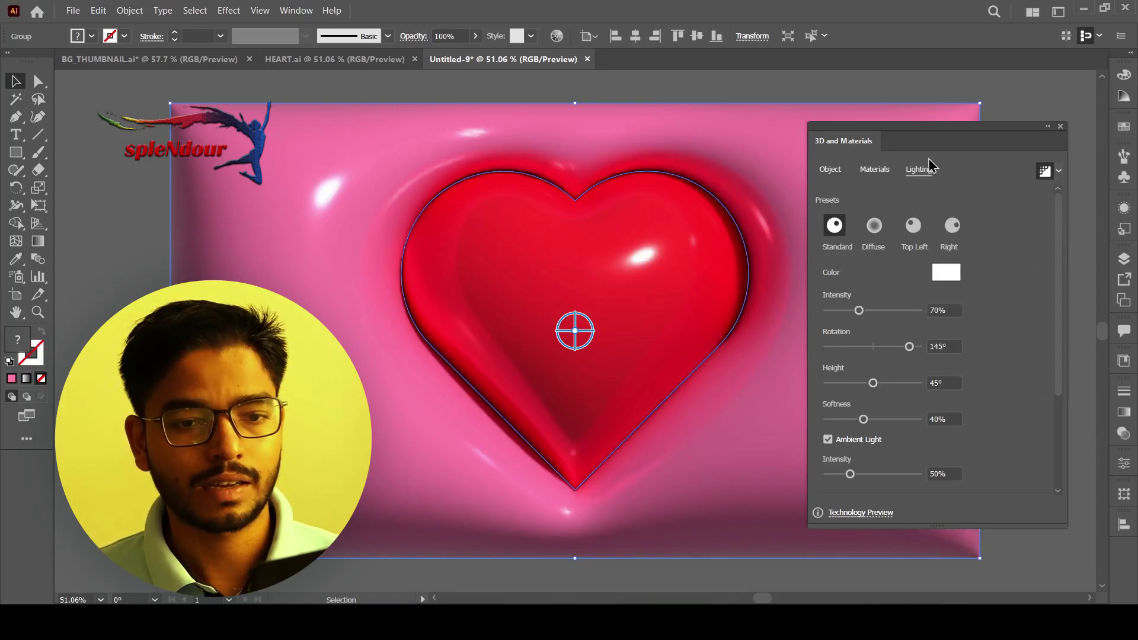
Close the 3D panel and deselect the artwork to view the finished heart.
{"action": "left_click", "coordinate": [1061, 126]}
{"action": "left_click", "coordinate": [1030, 204]}
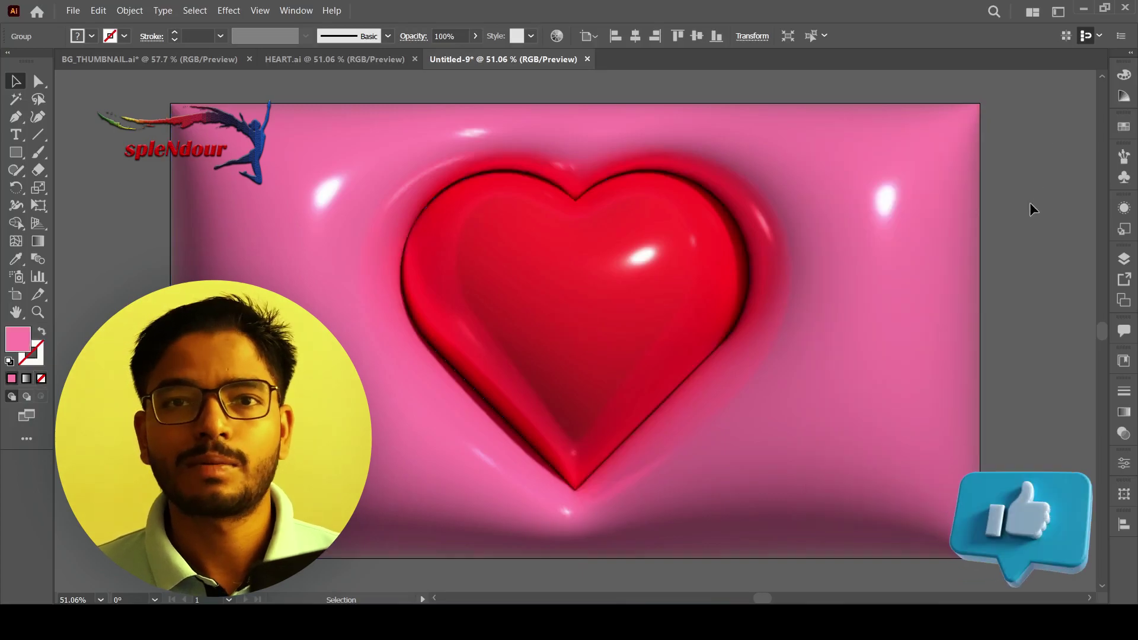